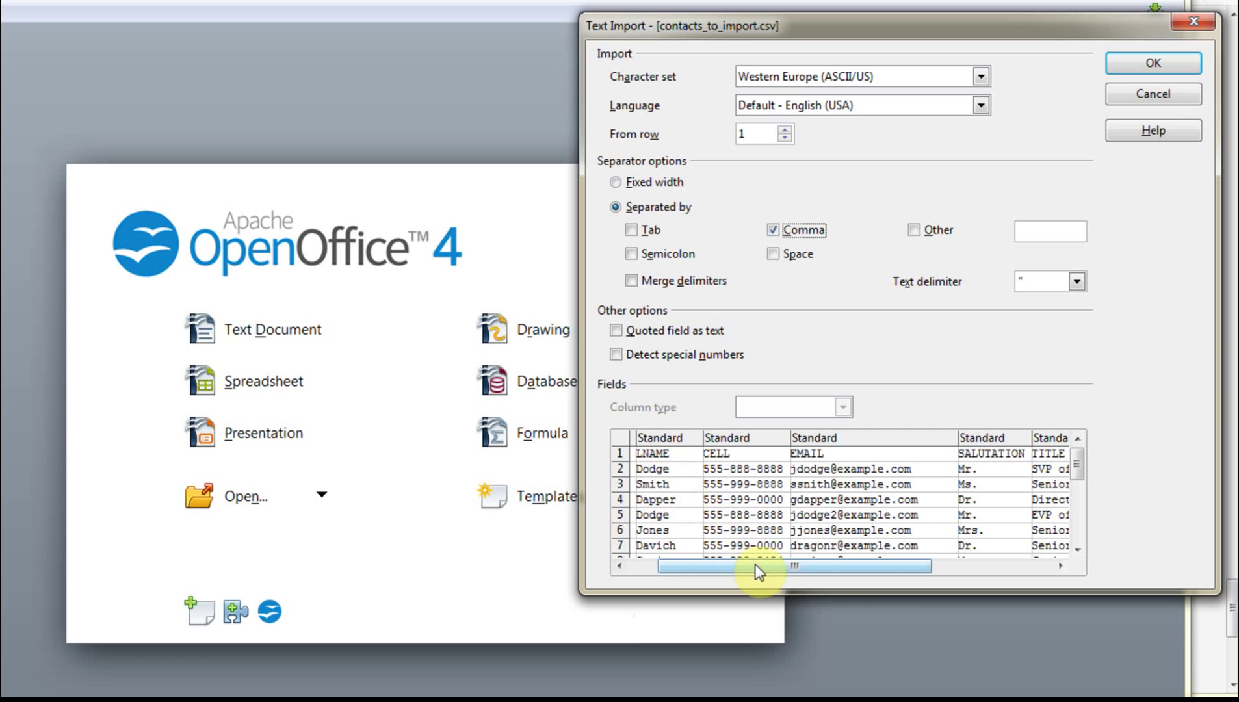
Step: Review the comma-split columns of contacts_to_import.csv and confirm opening the file
left_click_drag(754, 568, 694, 582)
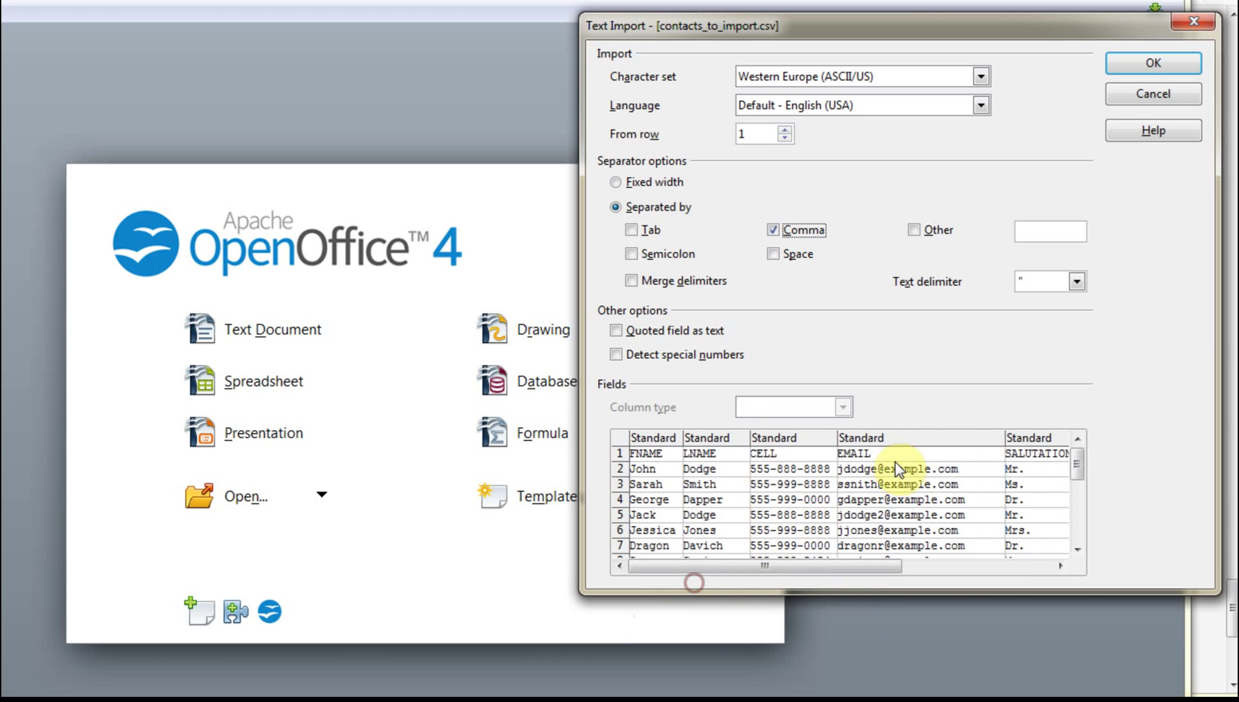
mouse_move(1080, 464)
left_mouse_down()
mouse_move(1097, 533)
mouse_move(1067, 449)
left_mouse_up()
left_click(1134, 69)
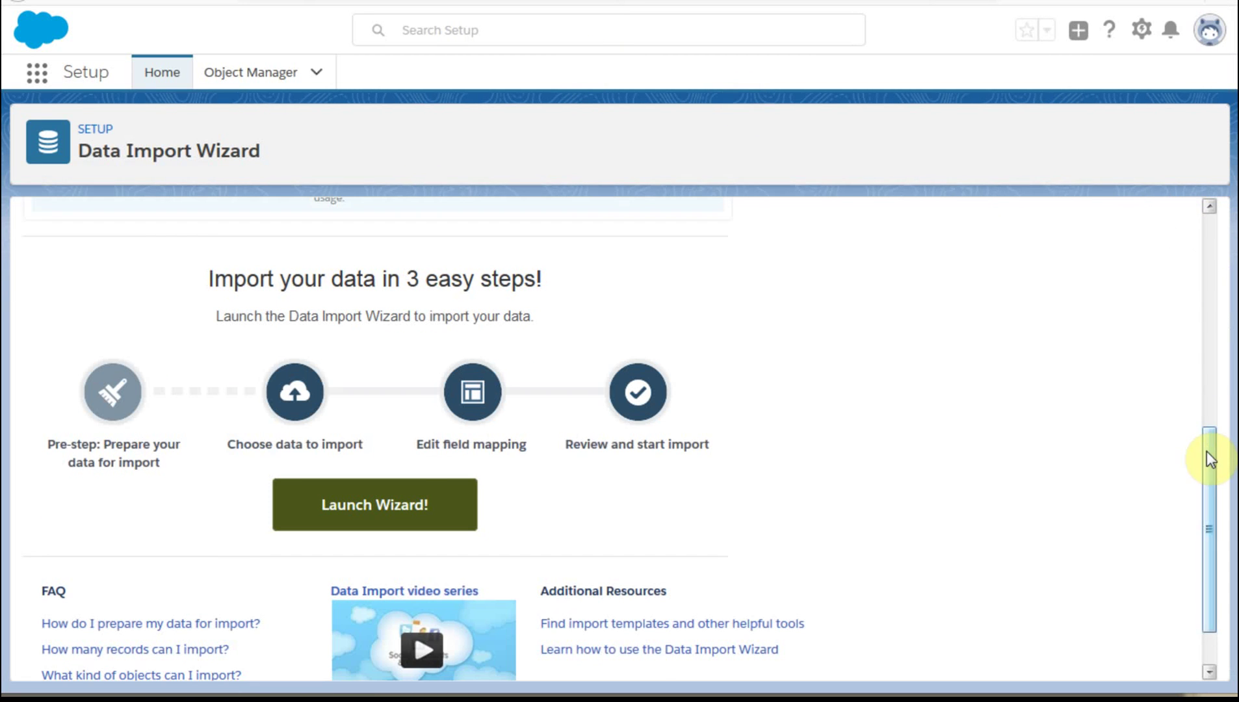
Step: Scroll the Data Import Wizard setup page and launch the wizard
left_click_drag(1206, 452, 1168, 188)
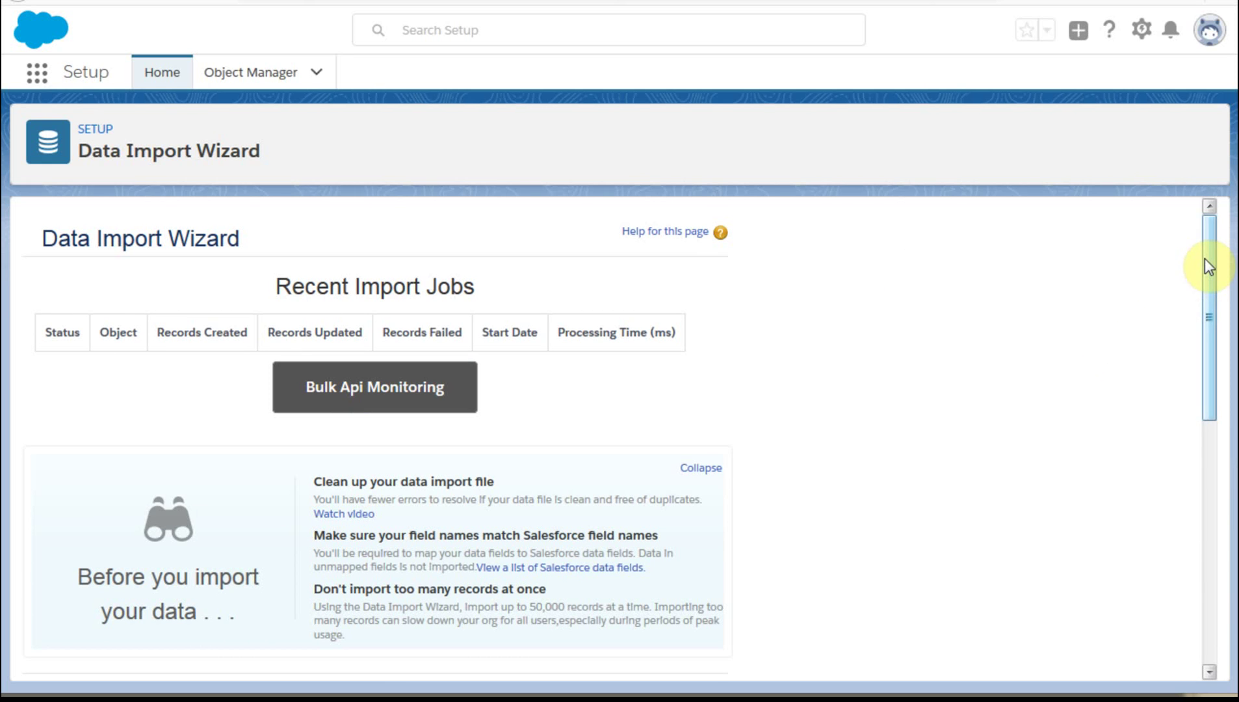
left_click_drag(1206, 262, 1219, 458)
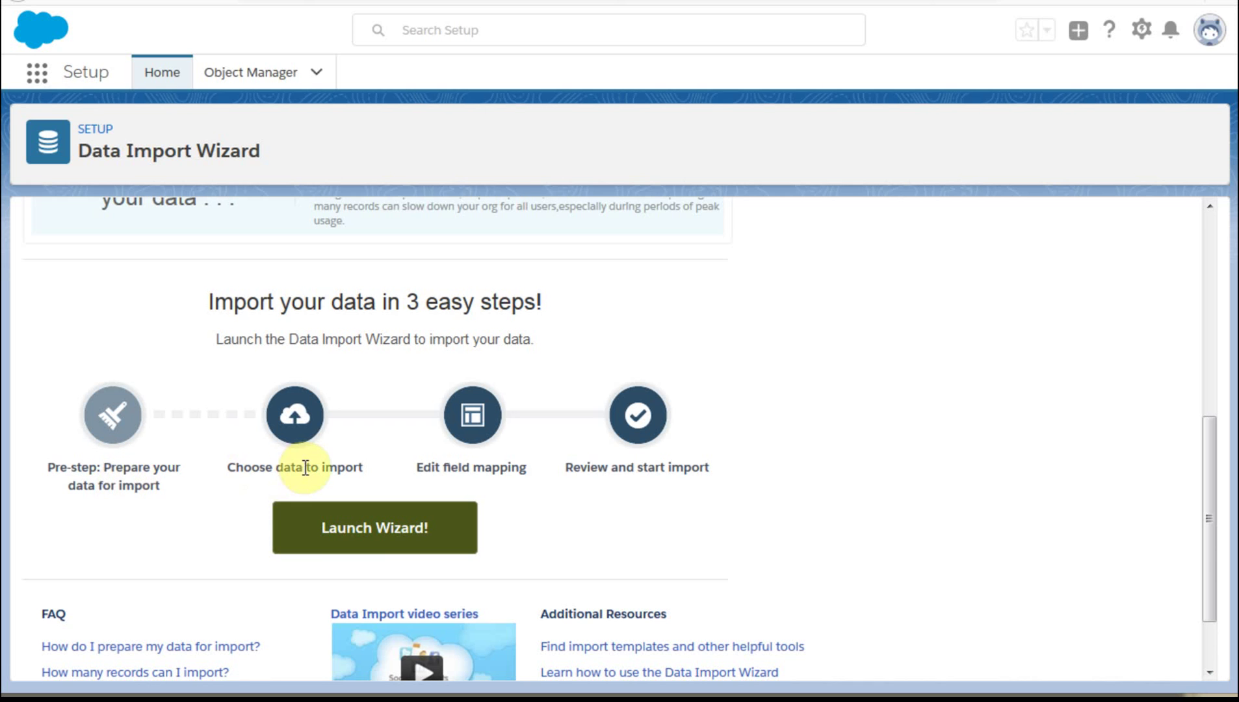
left_click(377, 529)
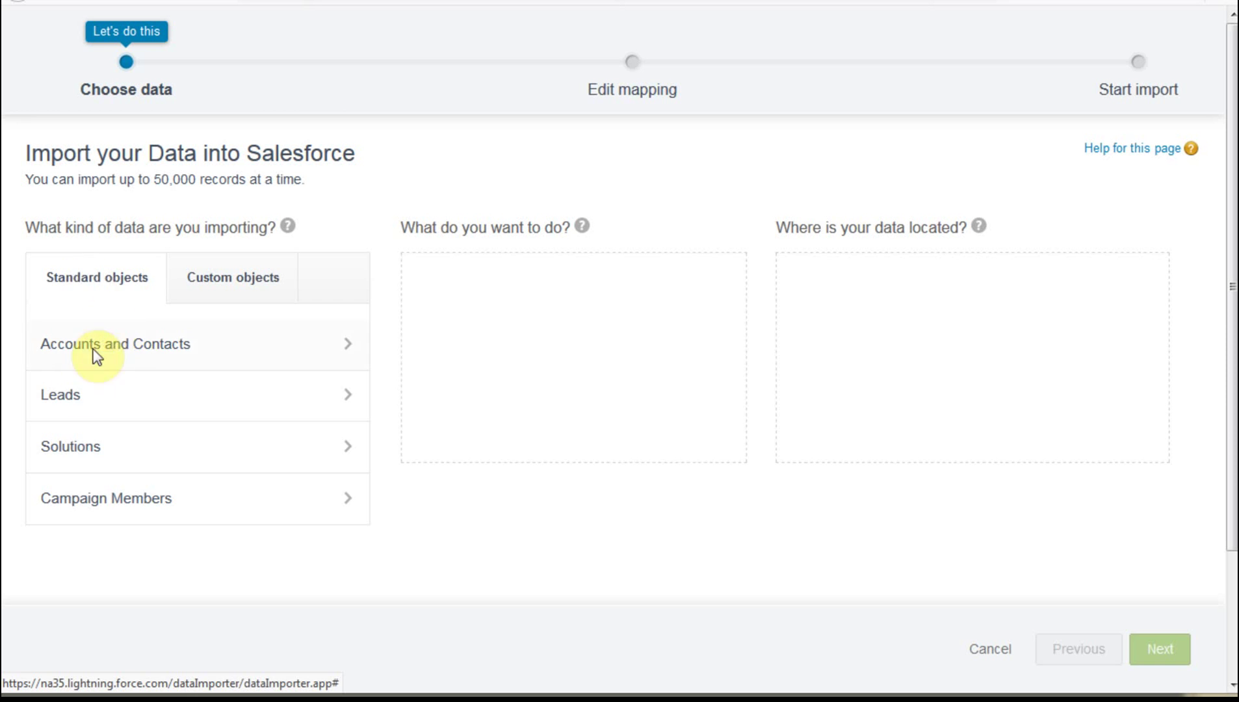
Step: Look over the custom object types, then pick Accounts and Contacts under standard objects
left_click(225, 280)
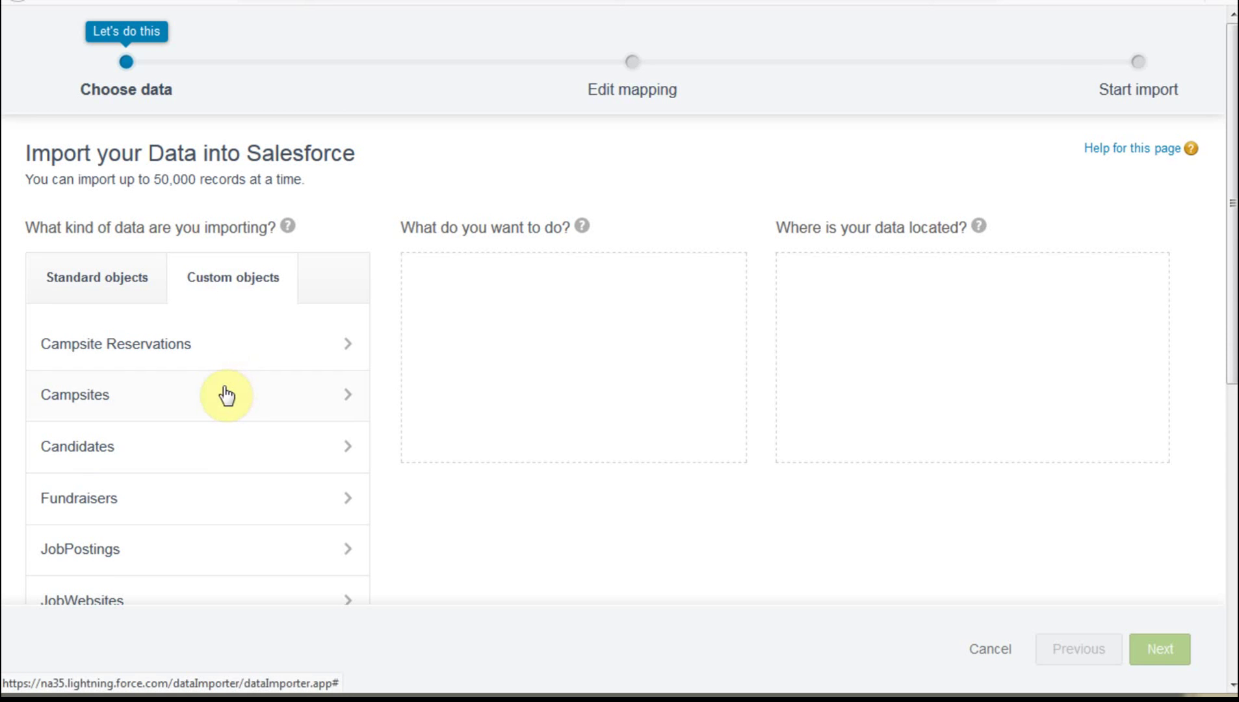
scroll(199, 408, "down", 3)
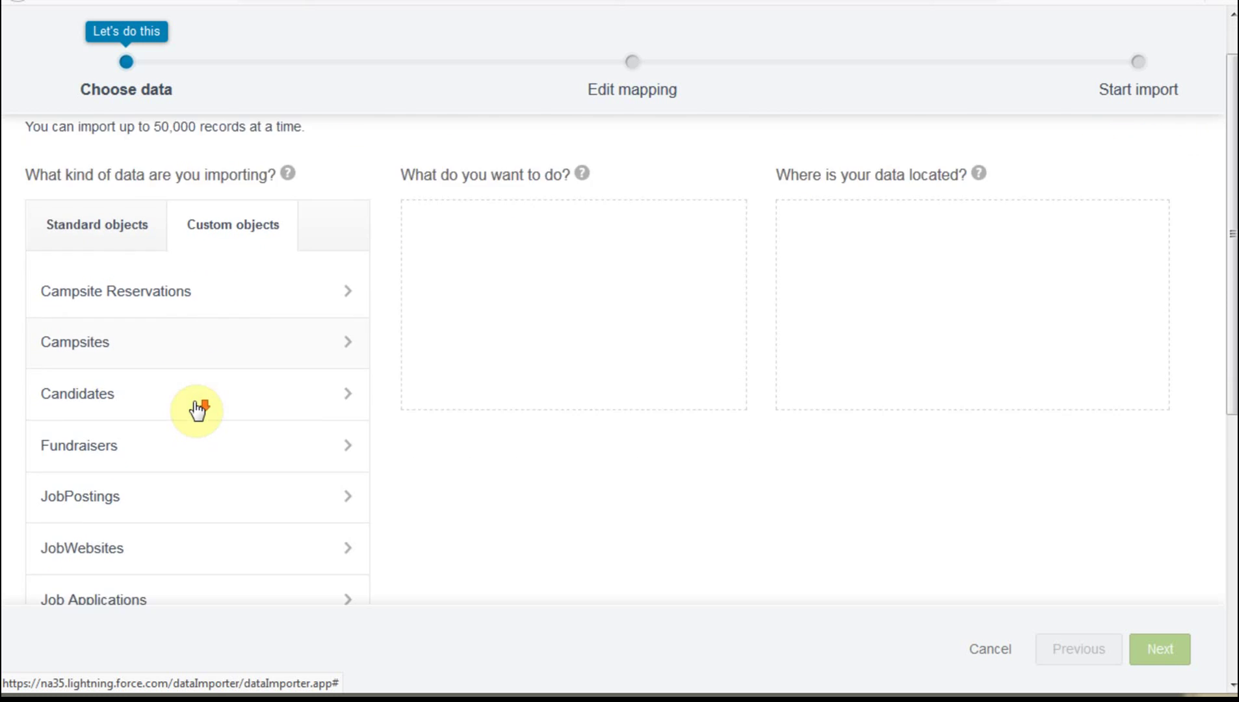
scroll(197, 410, "up", 3)
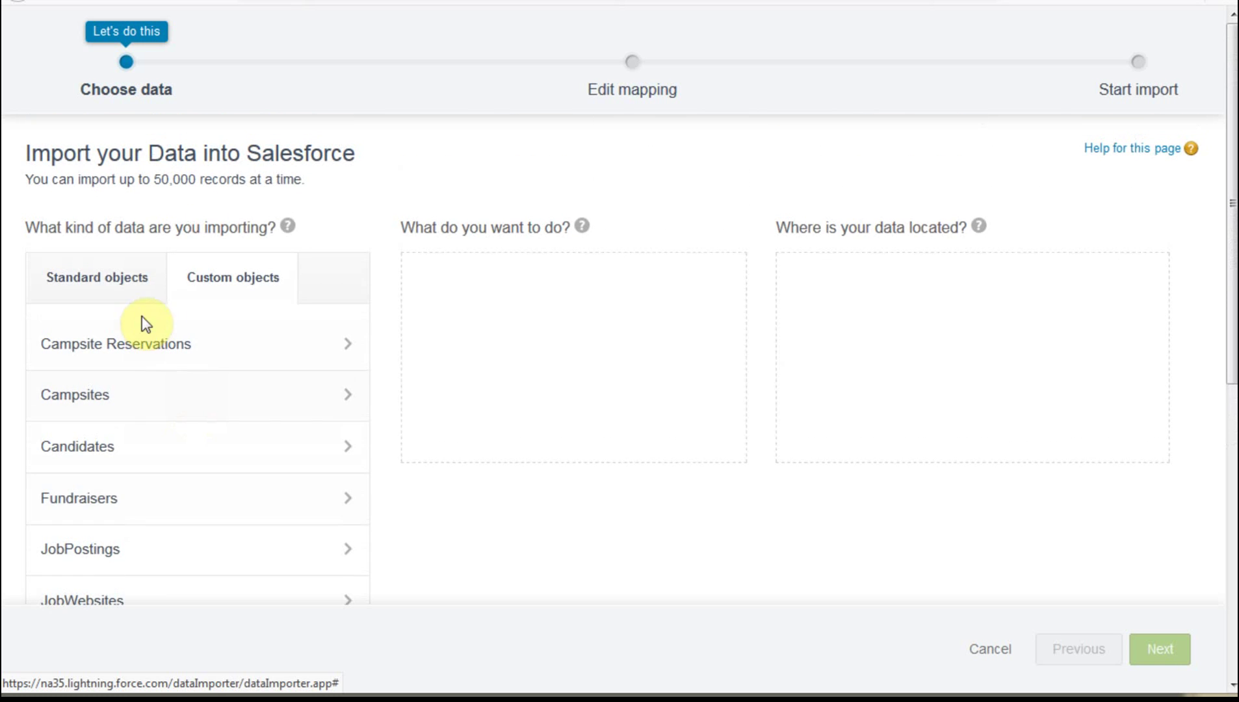
left_click(102, 281)
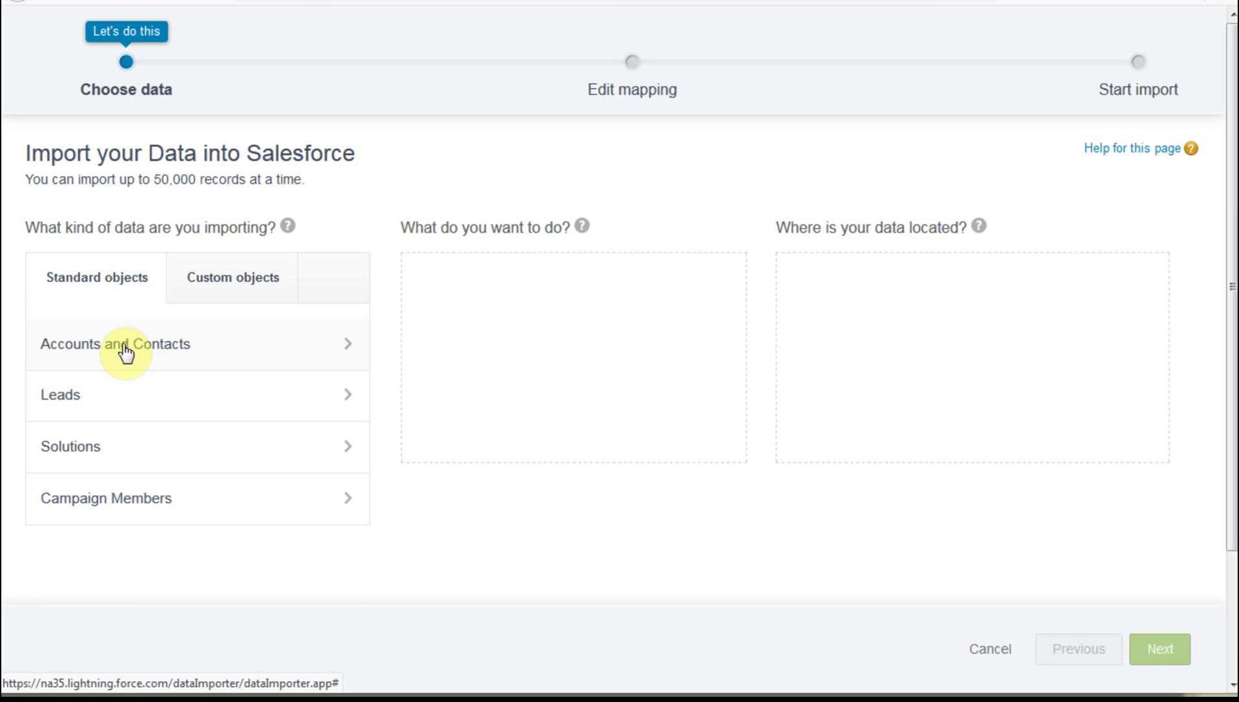
left_click(124, 348)
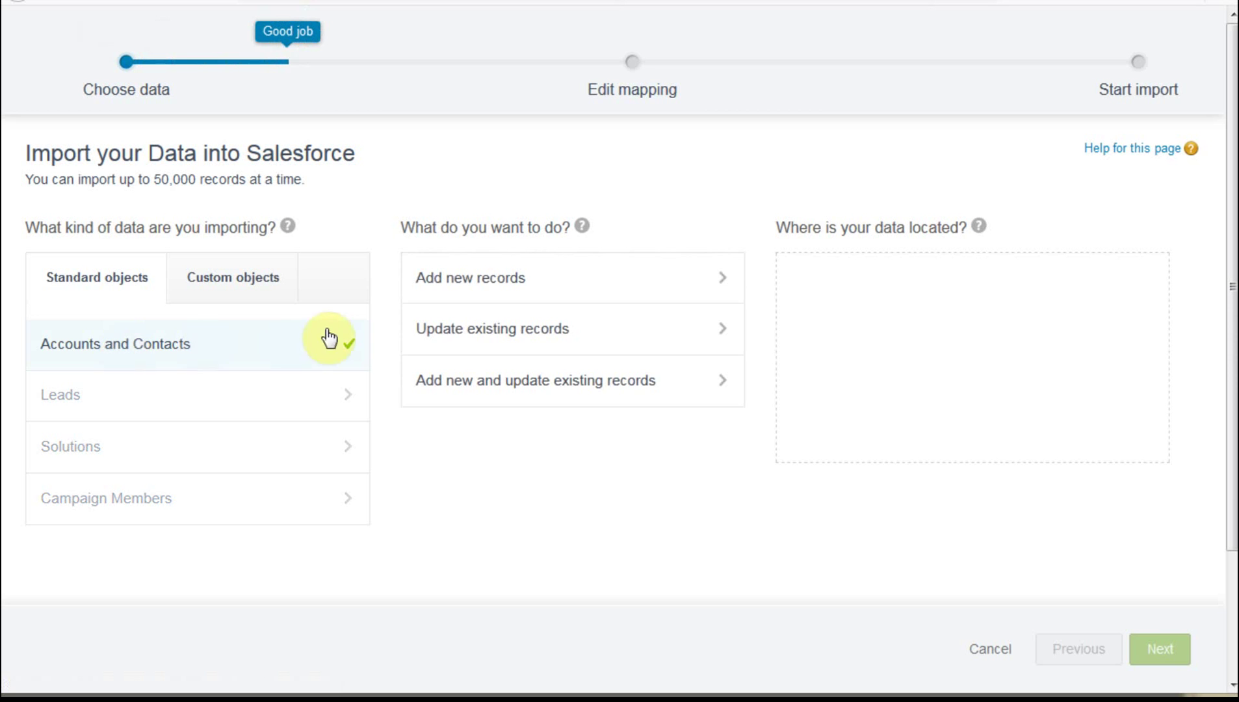
Step: Choose Add new records and check the challenge requirements in the Trailhead tab
left_click(454, 279)
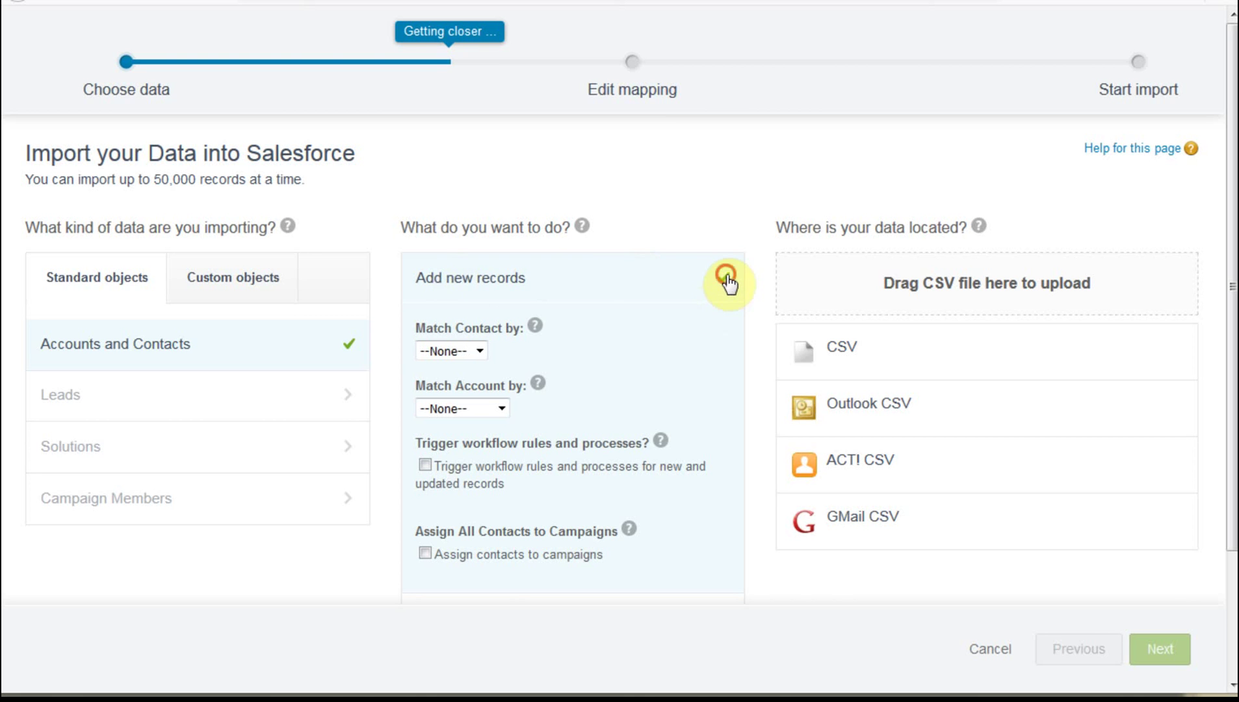
scroll(565, 328, "down", 2)
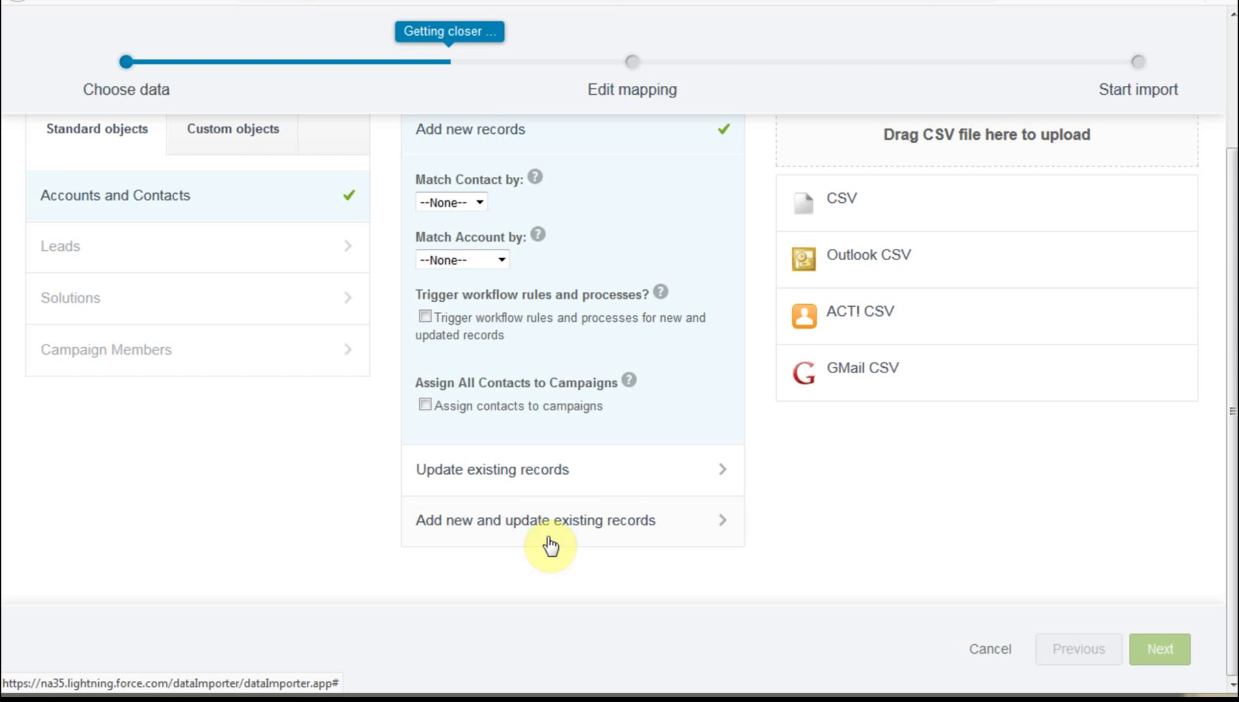
scroll(545, 486, "up", 3)
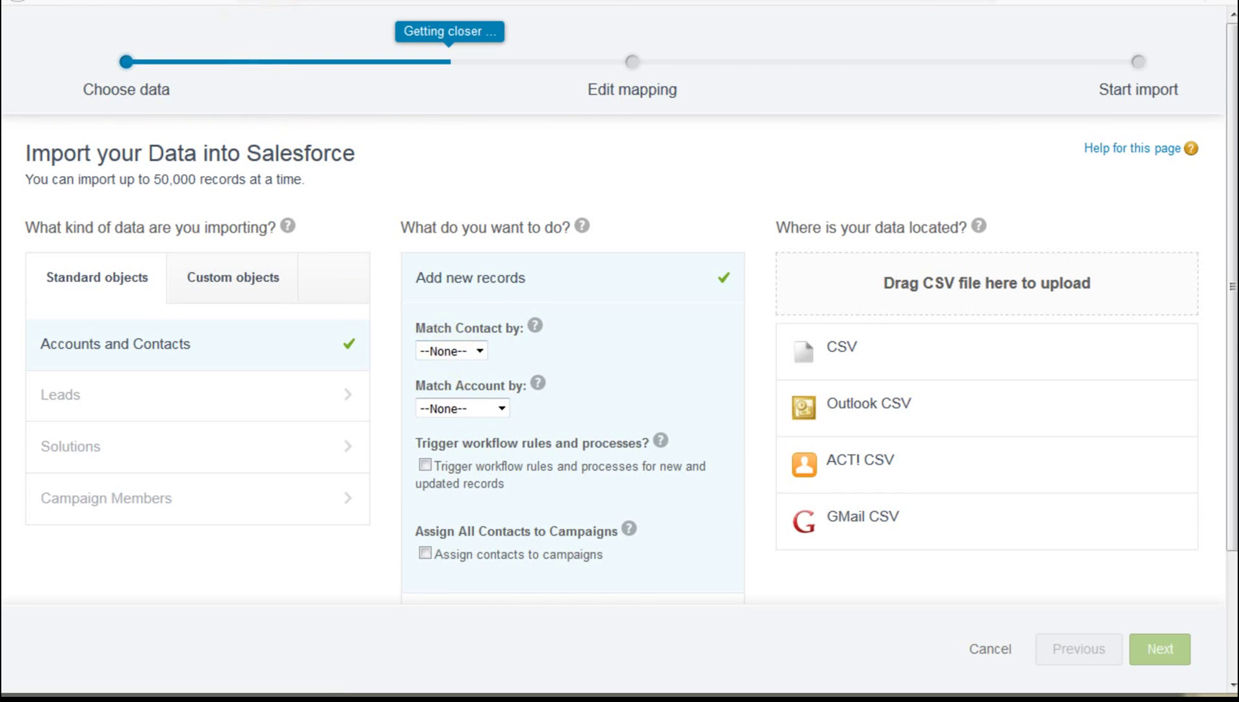
key("ctrl+Tab")
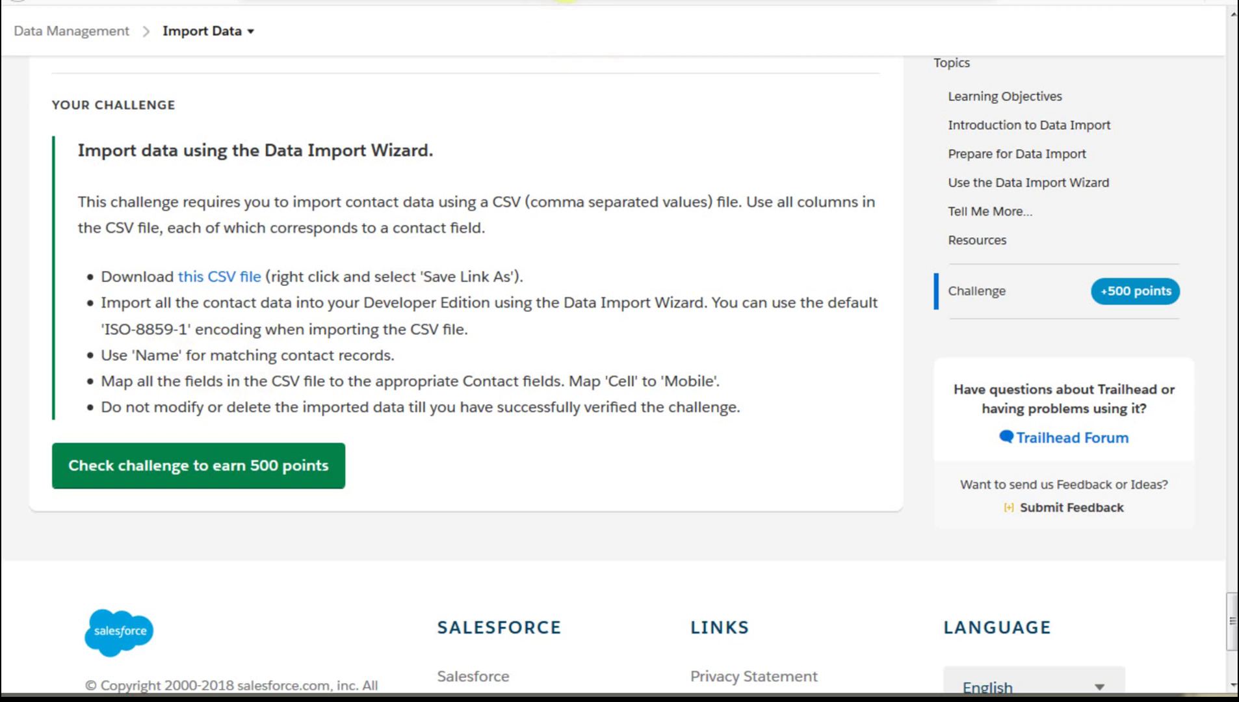
key("ctrl+Tab")
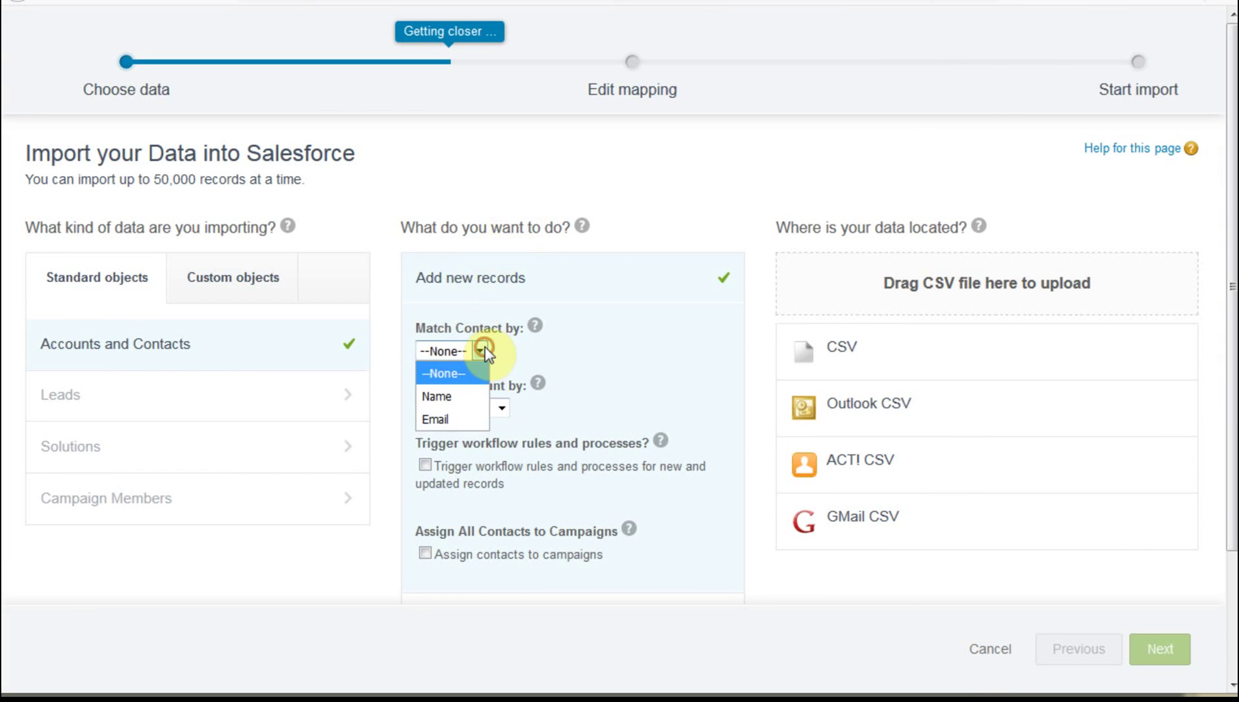
Step: Match contacts by Name and leave account matching at --None--
left_click(459, 395)
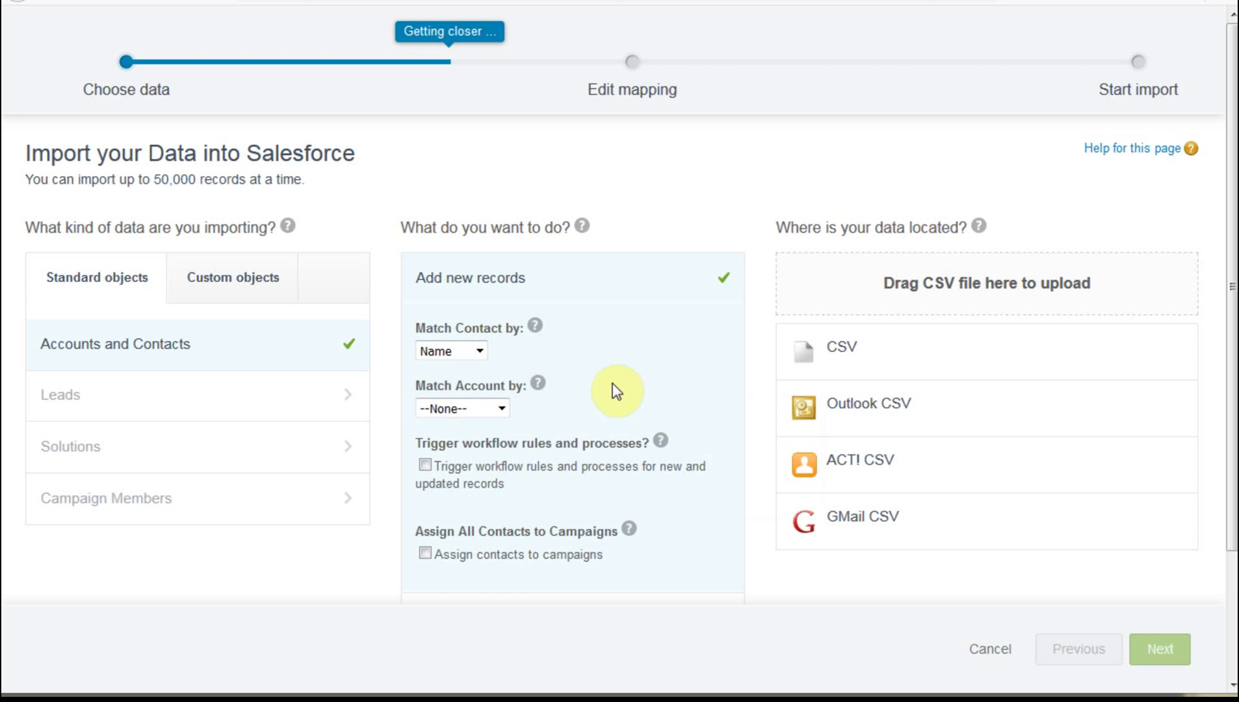
left_click(503, 414)
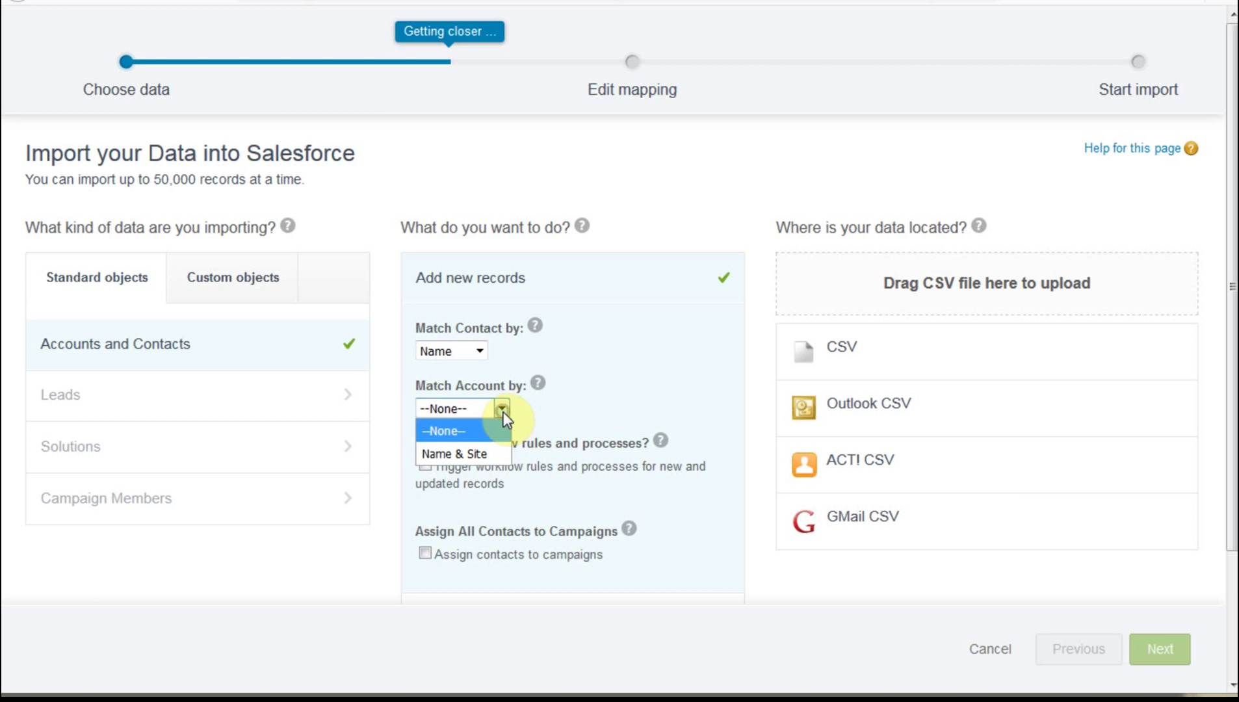
left_click(633, 338)
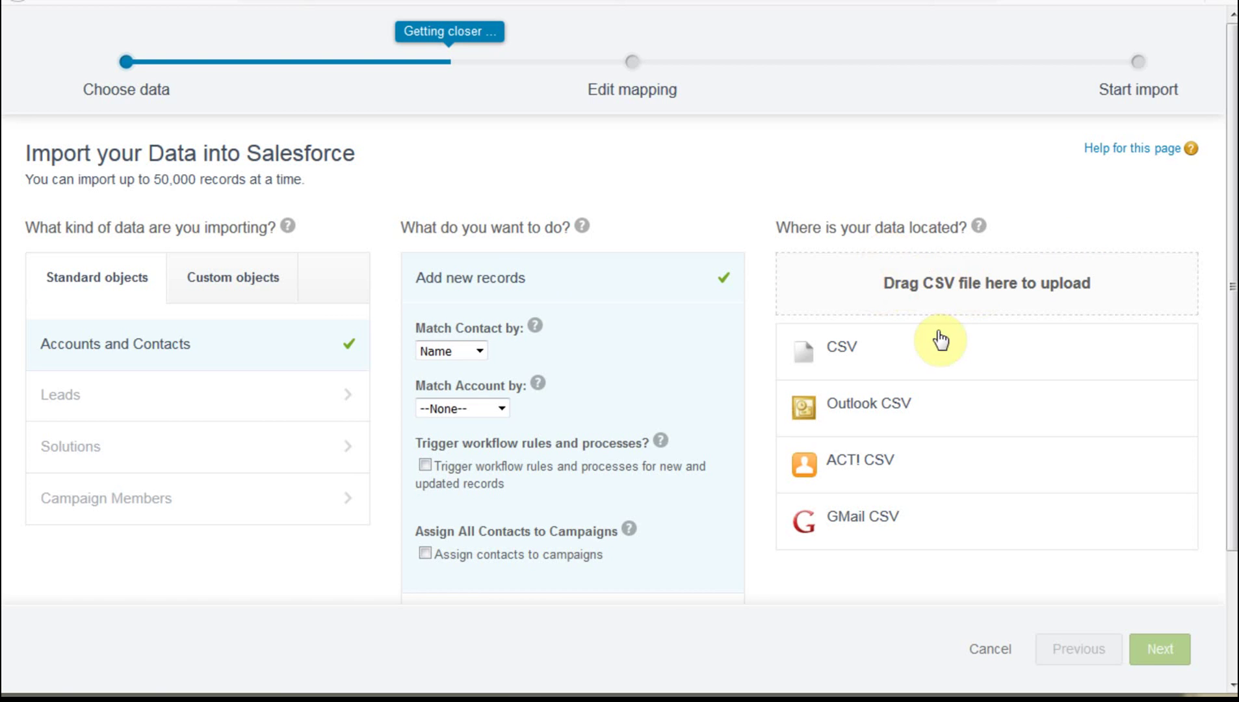
left_click(835, 347)
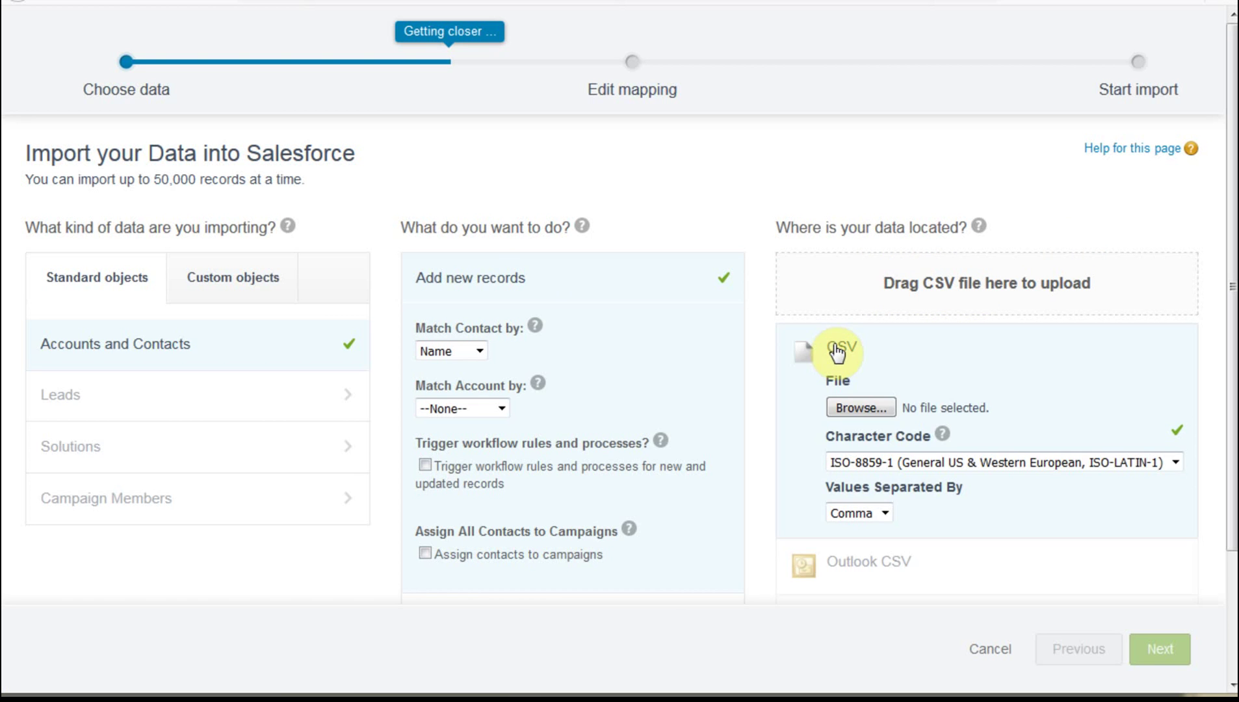
left_click(859, 407)
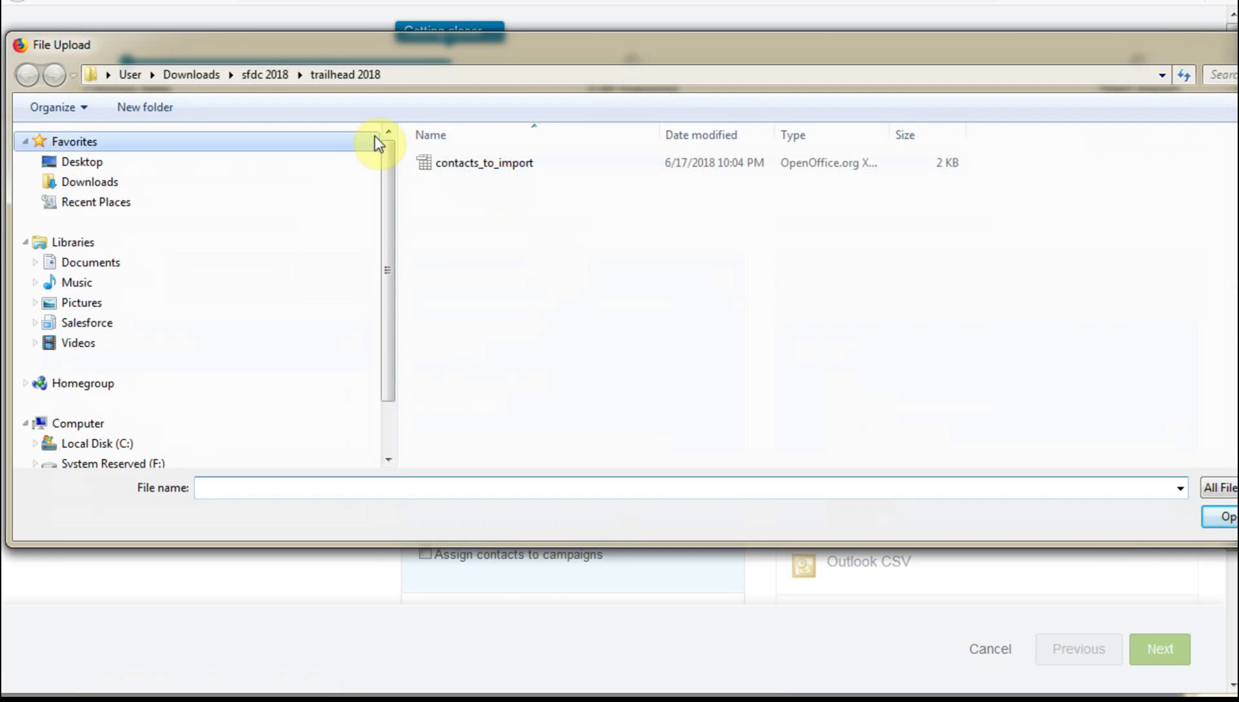
left_click(494, 161)
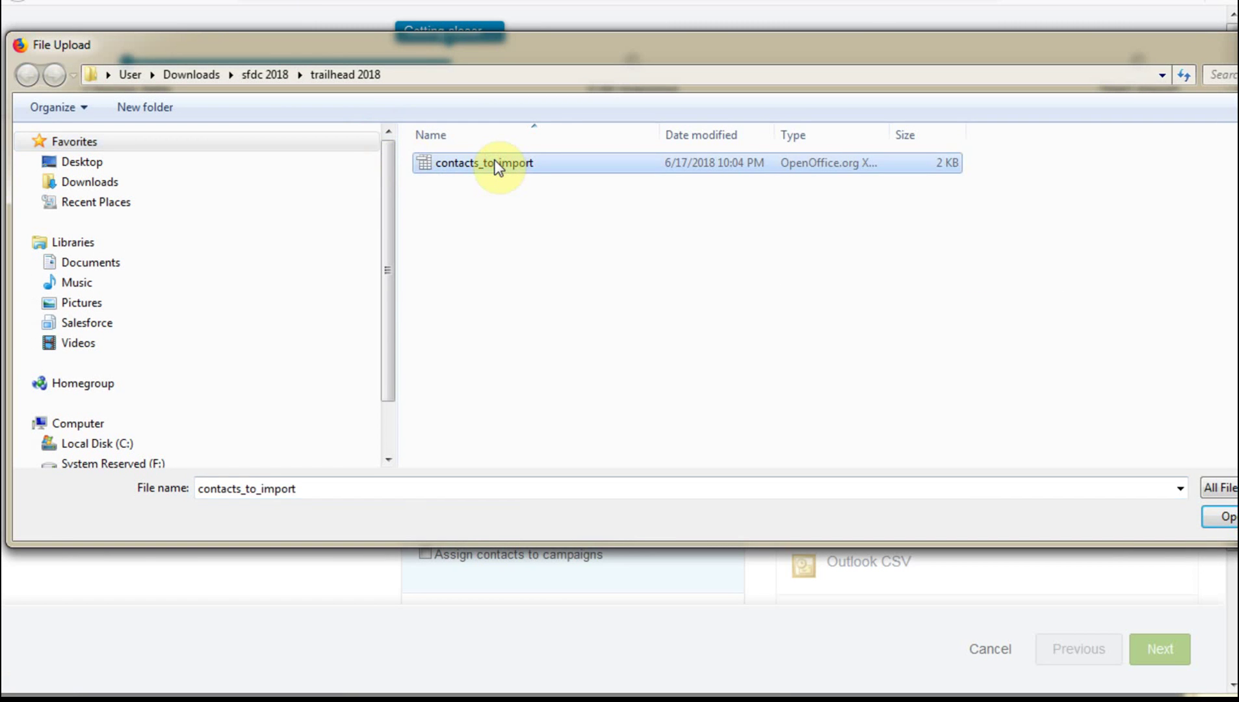
left_click(1215, 518)
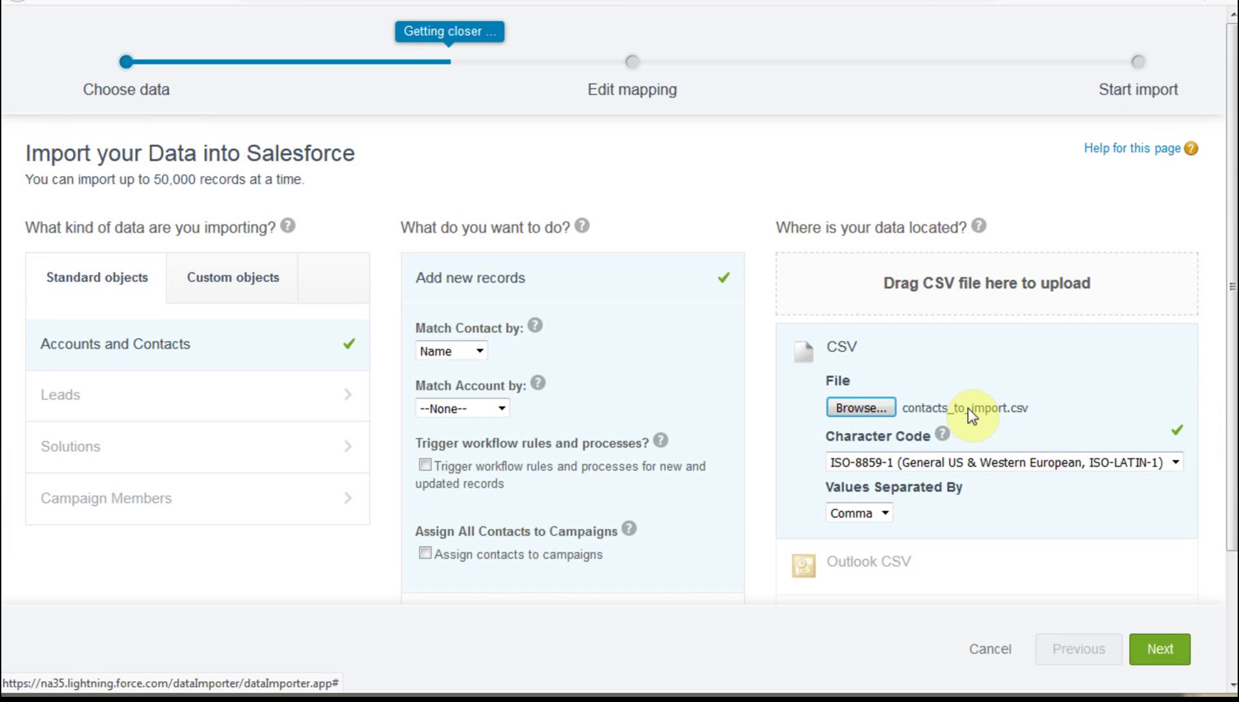
left_click(886, 514)
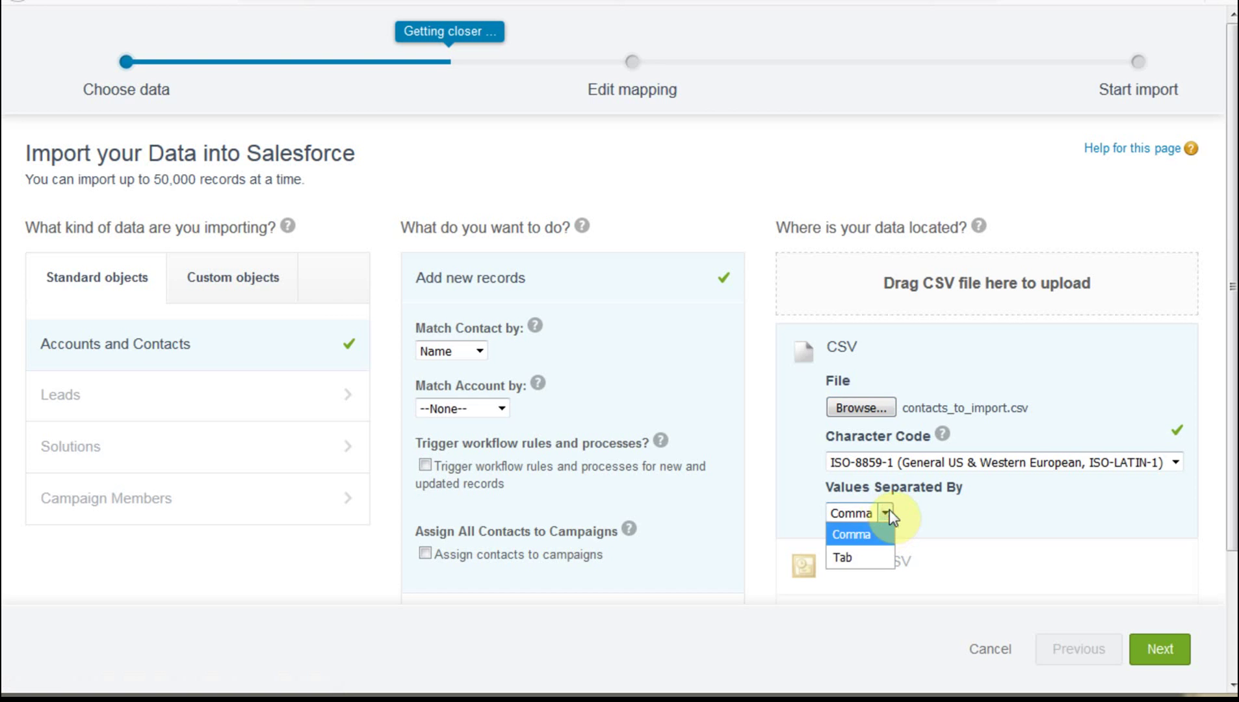
left_click(960, 525)
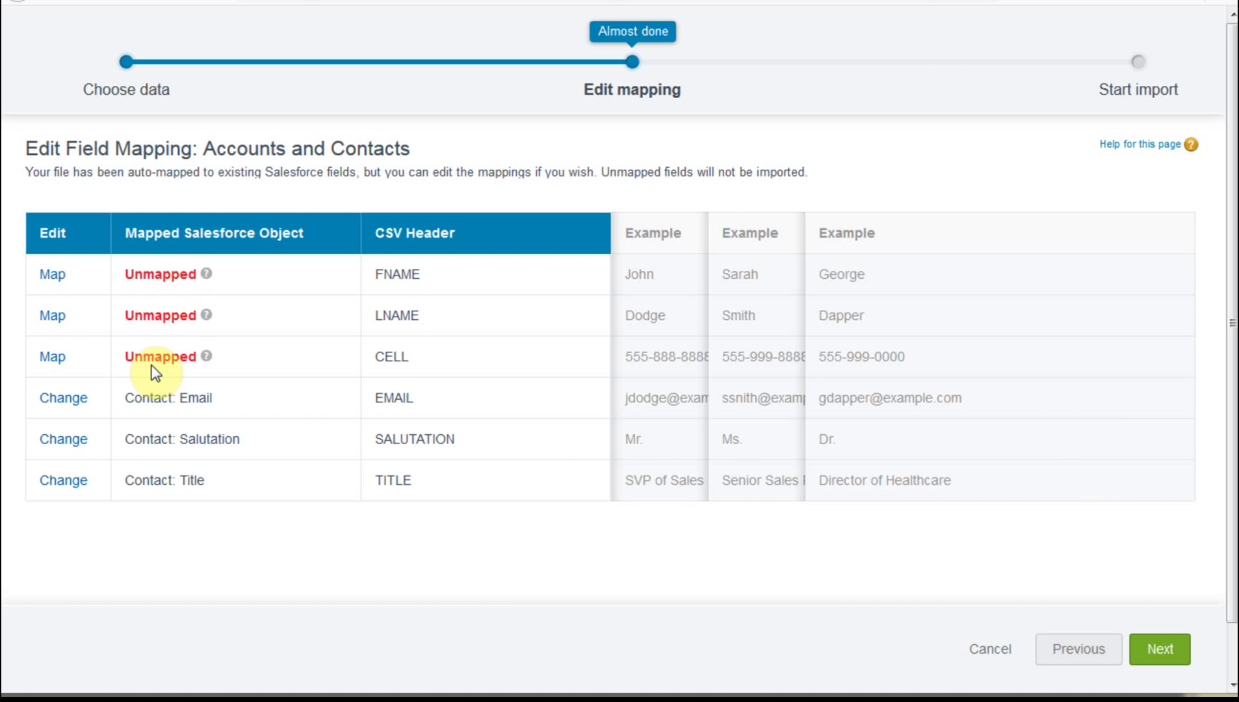
Step: Start mapping the FNAME column and select Contact: First Name from the field list
left_click(52, 273)
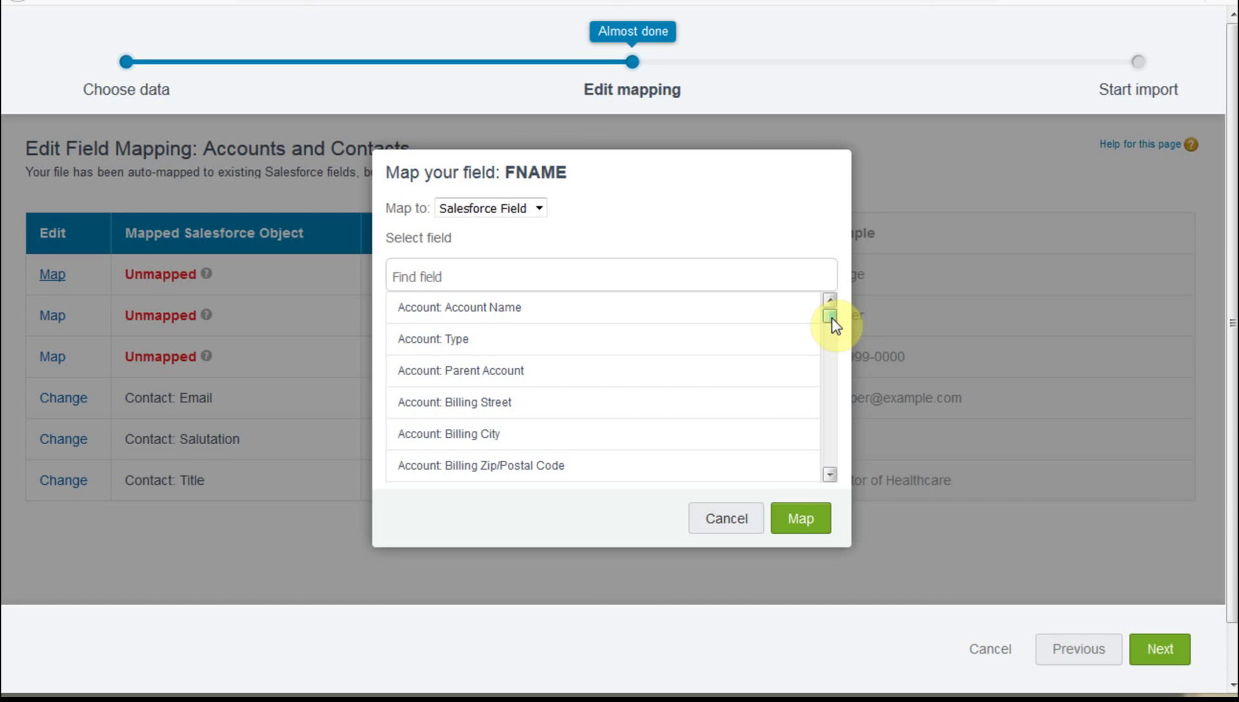
left_click_drag(832, 320, 857, 401)
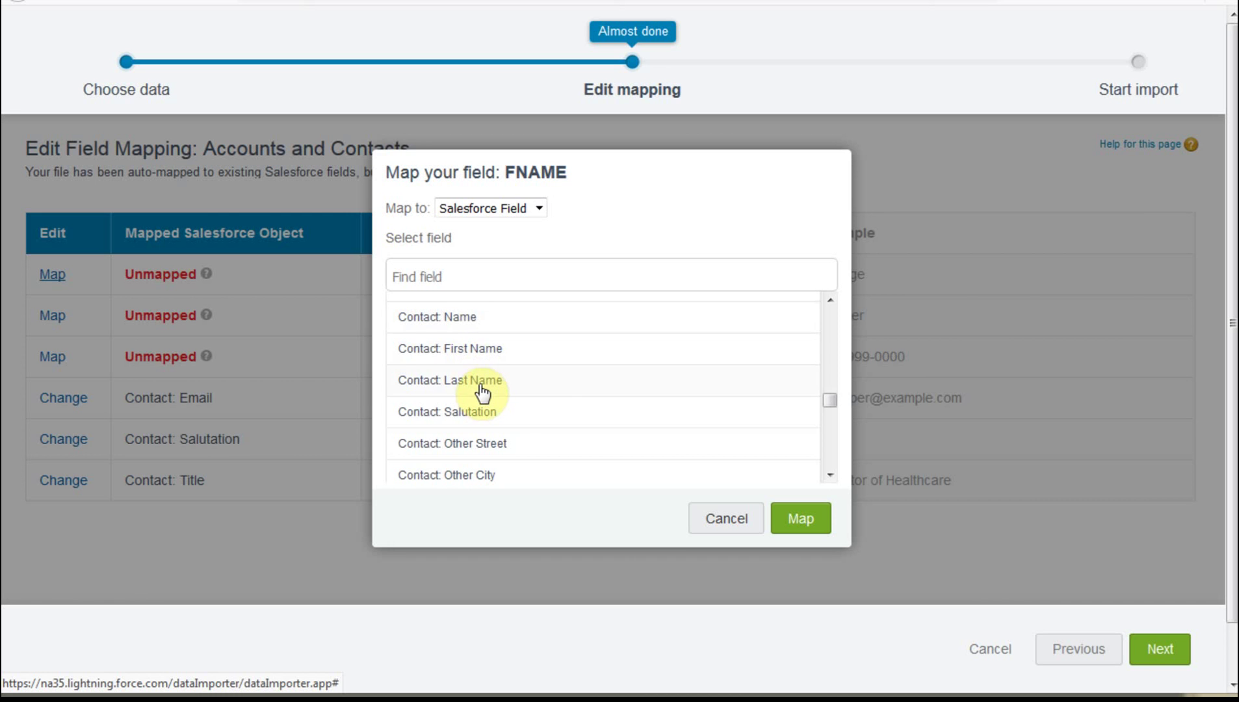
left_click(830, 402)
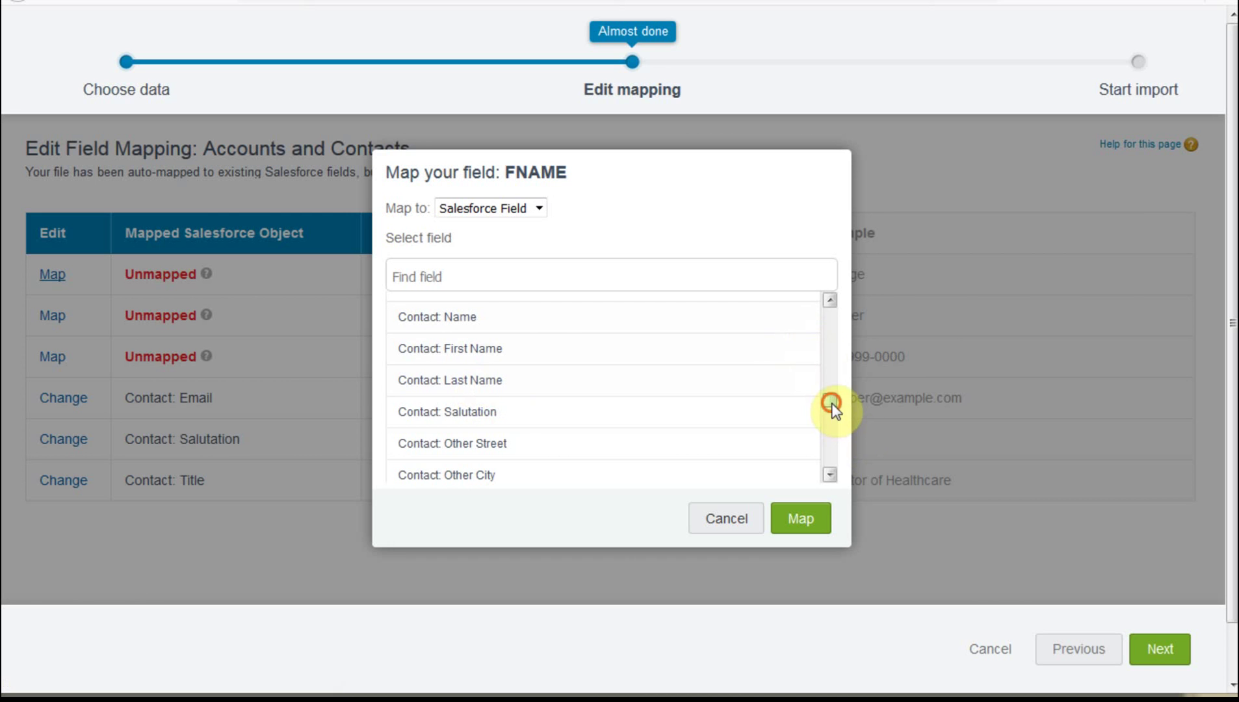
left_click_drag(831, 405, 838, 431)
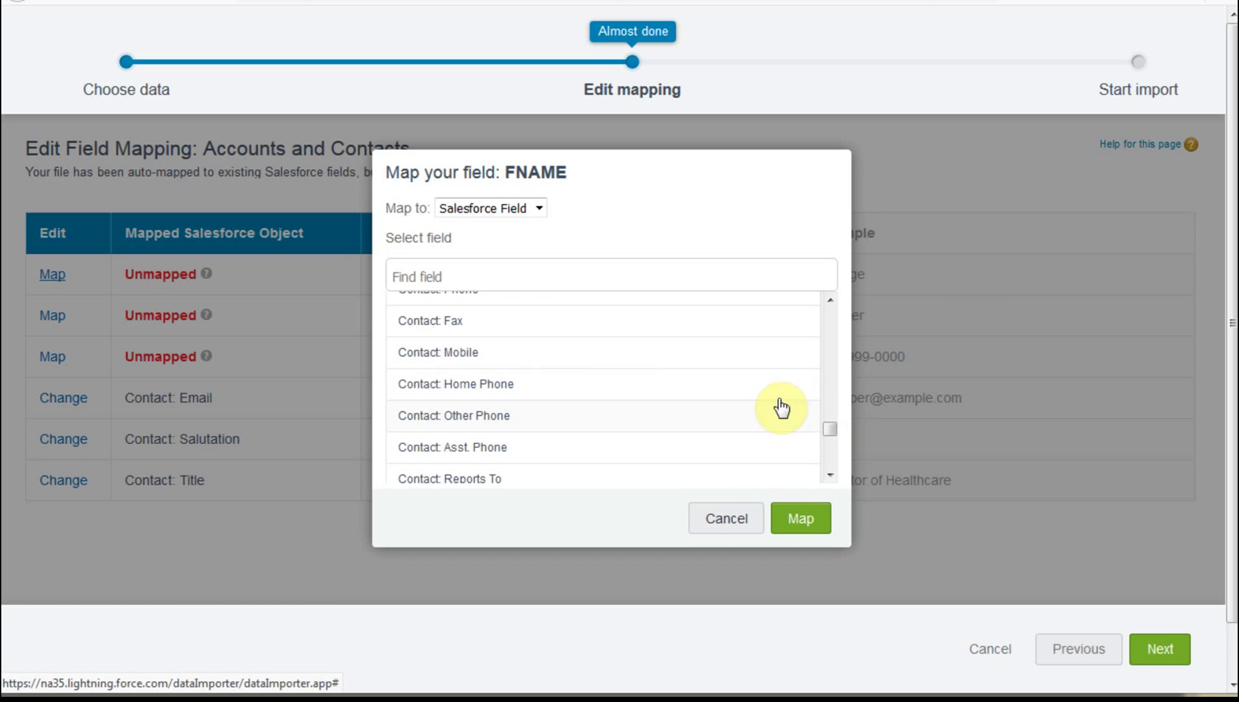
scroll(827, 427, "up", 1)
left_click_drag(828, 427, 826, 396)
left_click(489, 382)
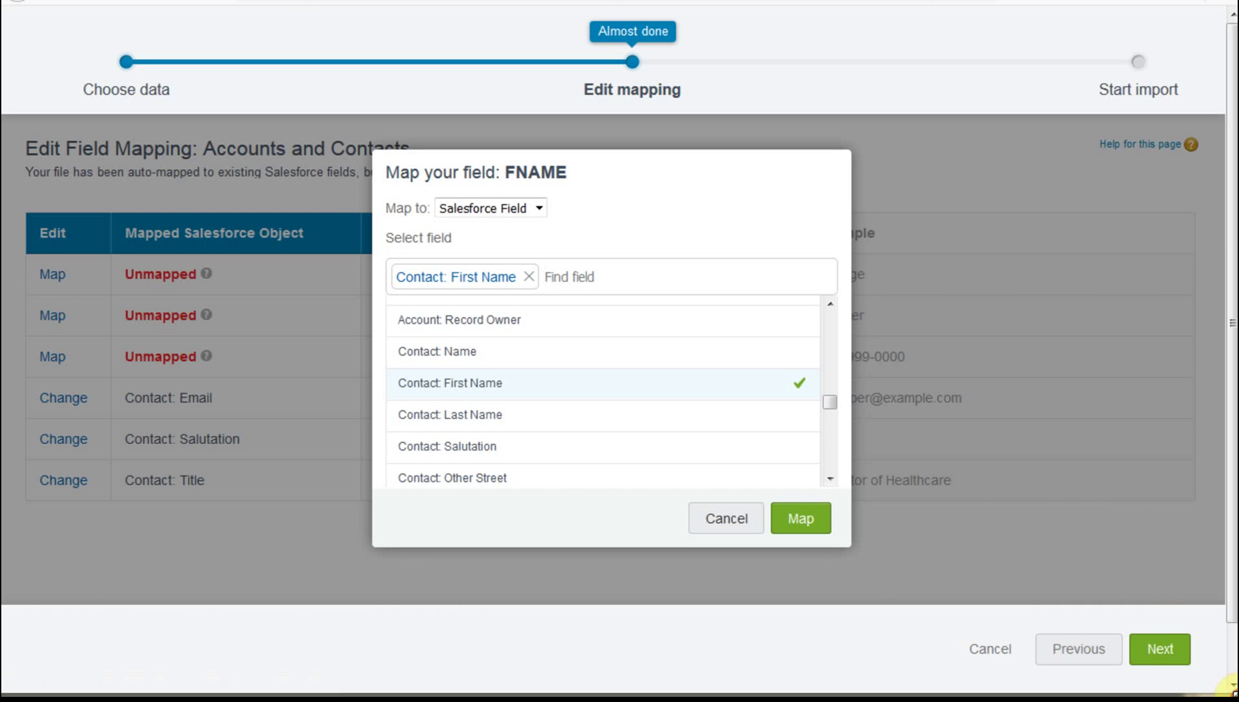
Step: Zoom out to see the full mapping dialog and confirm FNAME to Contact: First Name
left_click_drag(1228, 685, 1238, 488)
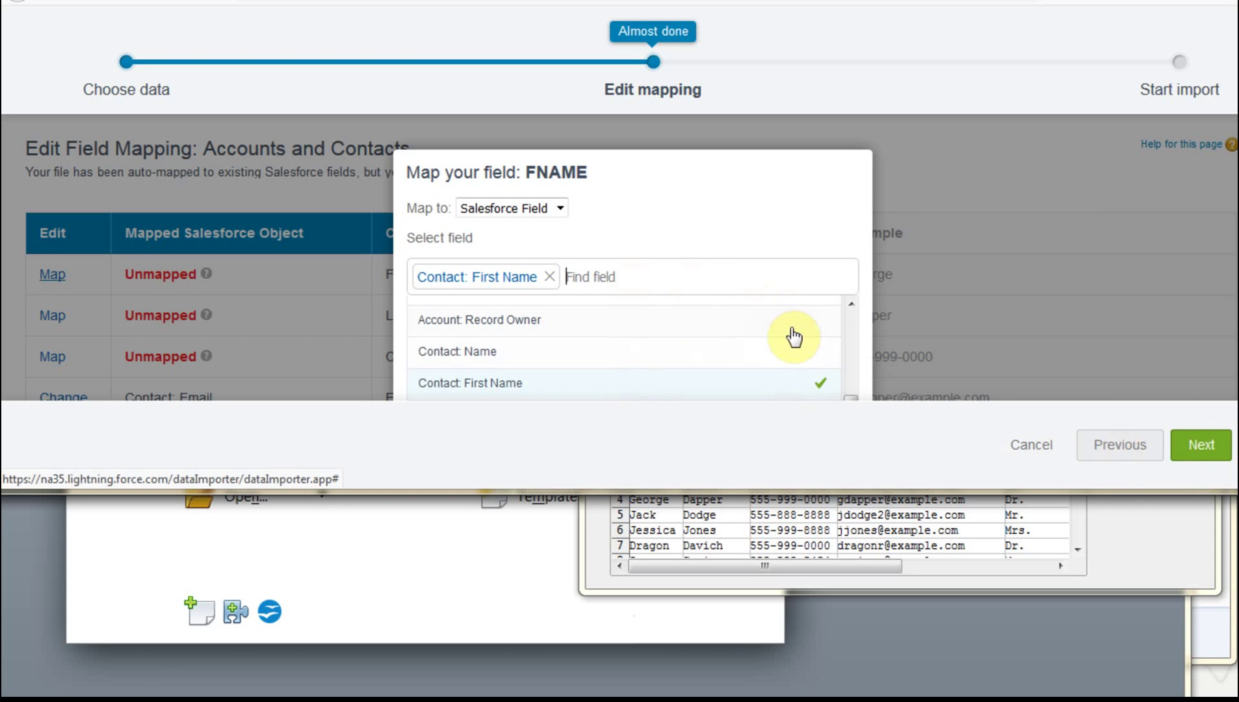
scroll(793, 335, "down", 3)
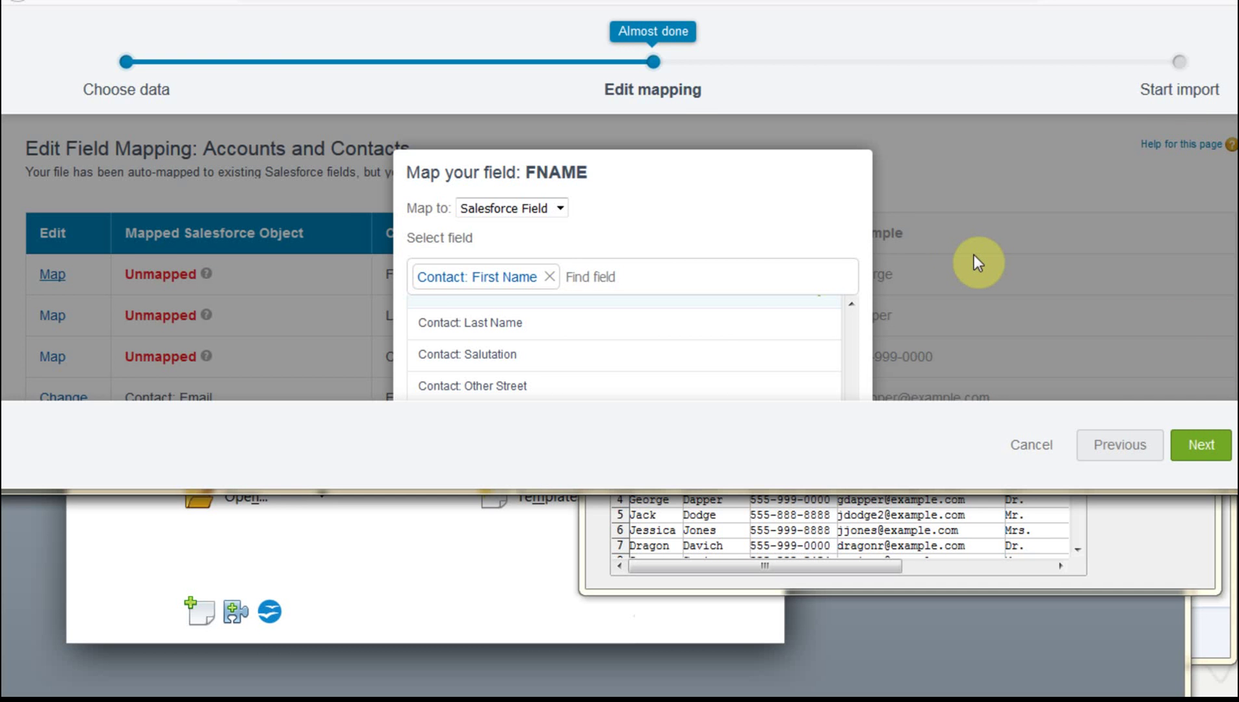
key("ctrl+minus")
key("ctrl+minus")
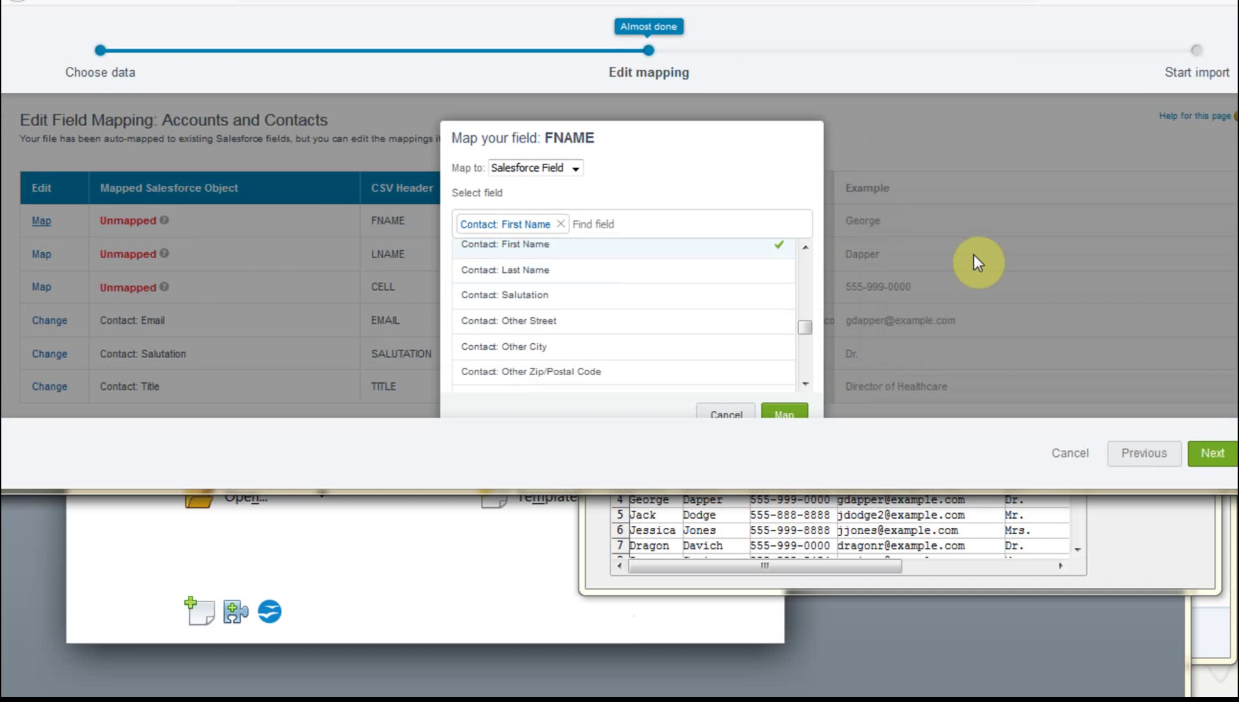
key("ctrl+minus")
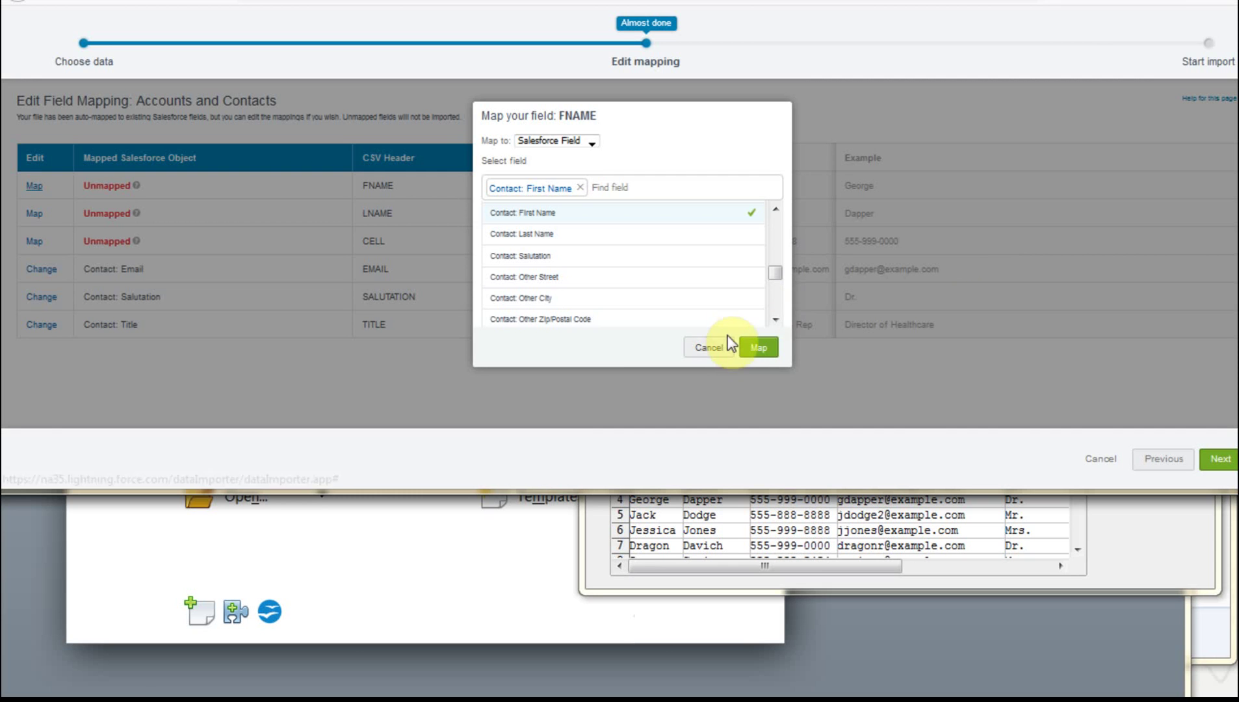
left_click(760, 351)
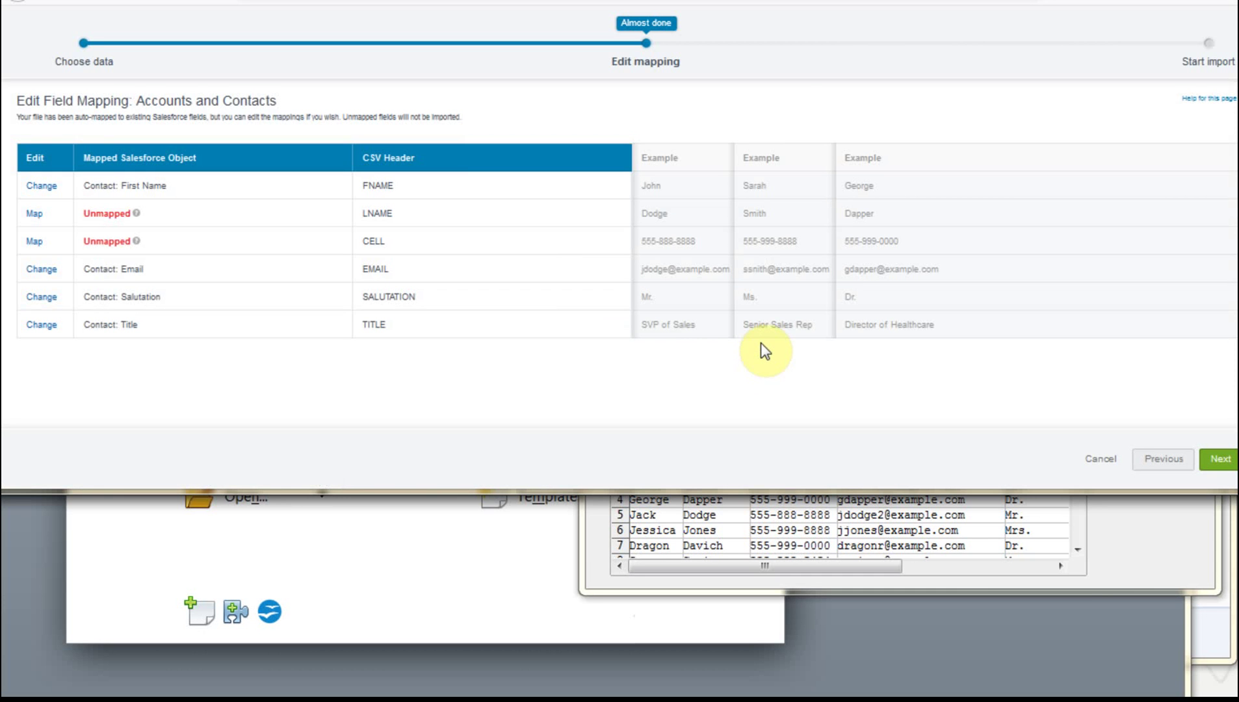
key("ctrl+plus")
key("ctrl+plus")
key("ctrl+plus")
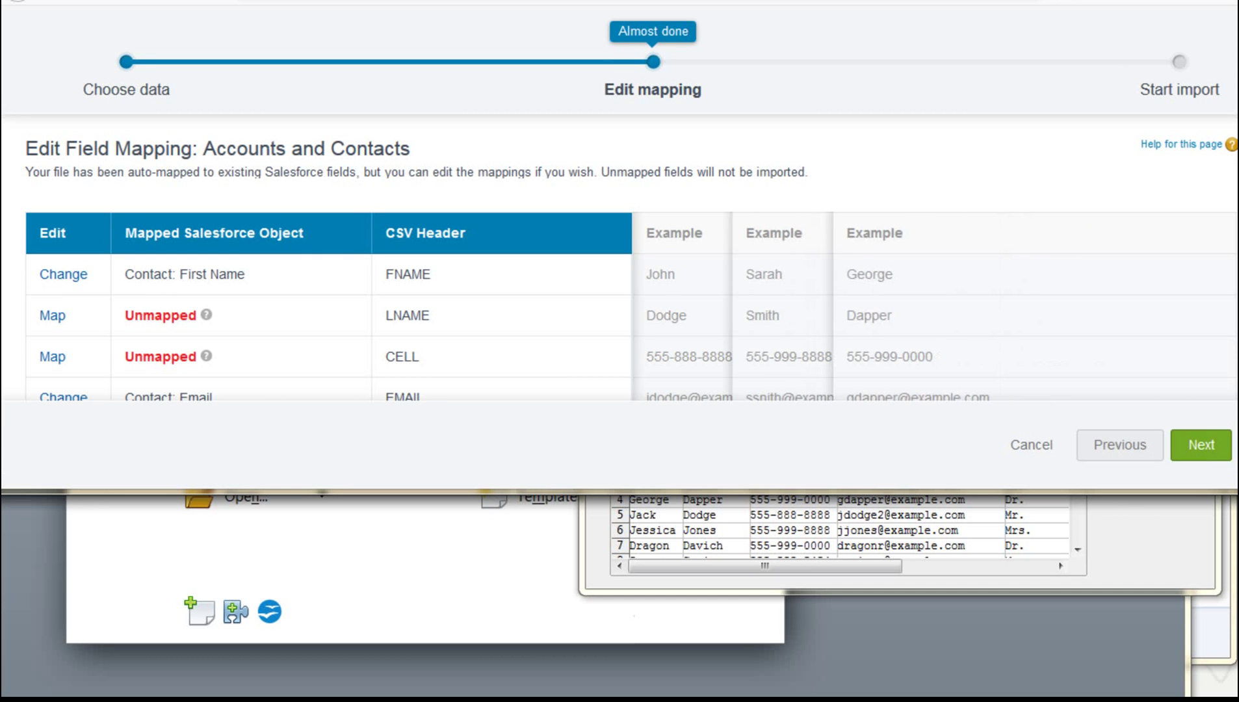
left_click_drag(1235, 489, 1228, 683)
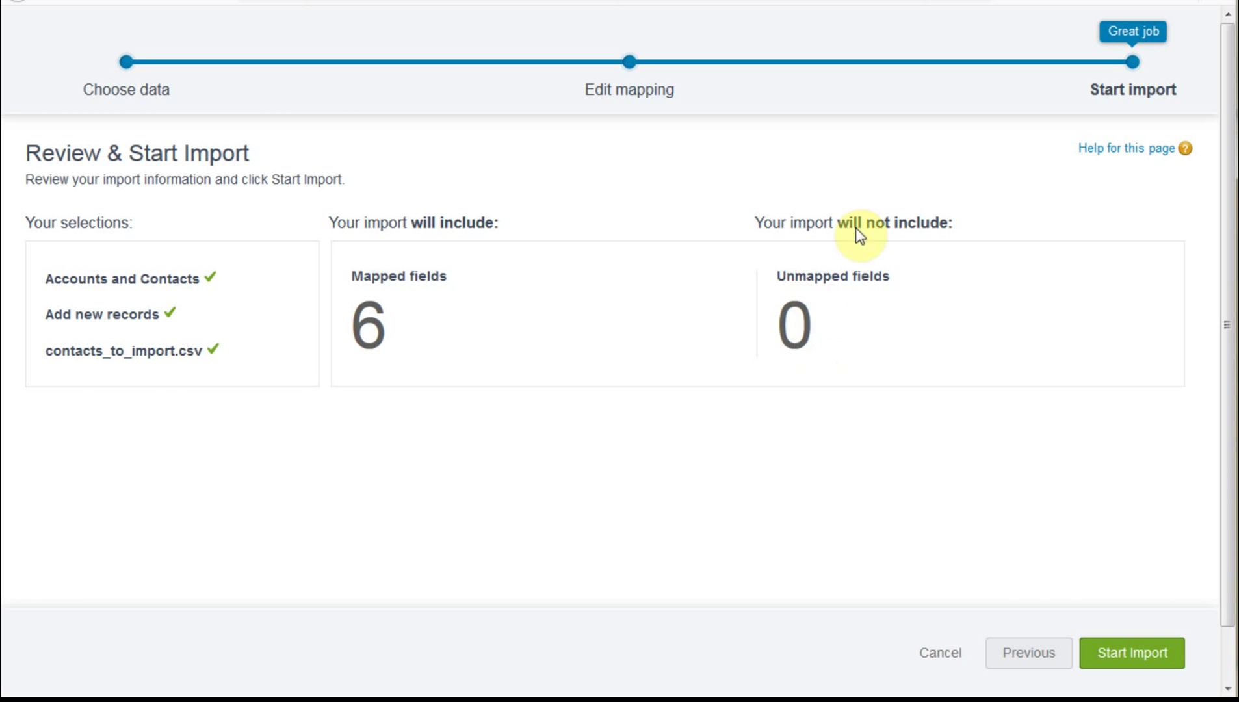
Step: Start the import of all 6 mapped fields and go to the bulk job status
left_click(1131, 652)
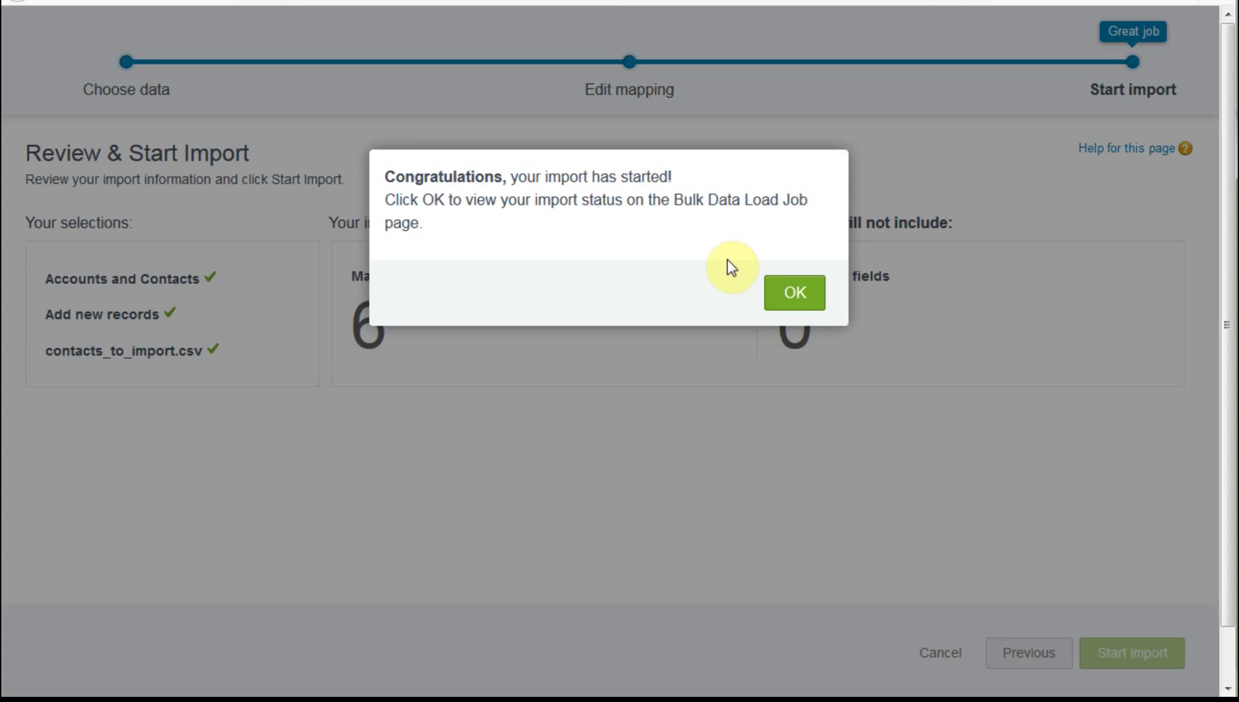
left_click(801, 296)
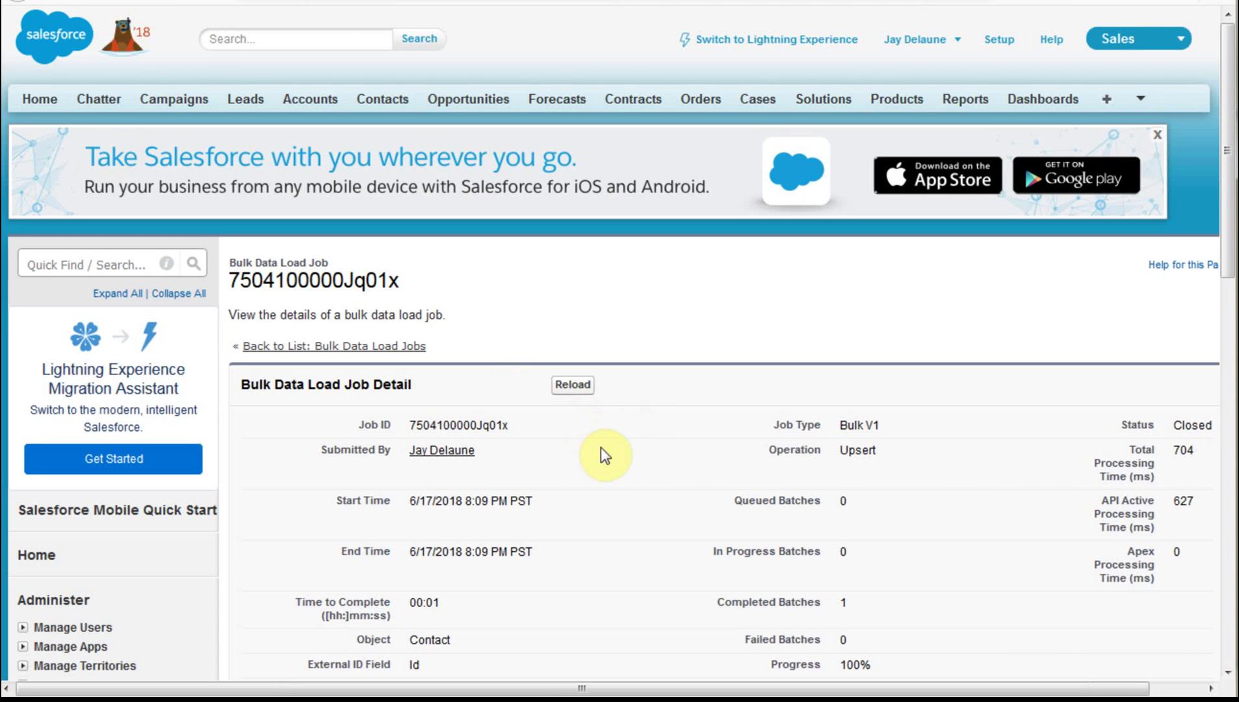
Step: Scroll to the Batches table to confirm 20 records processed with 0 failures
scroll(601, 447, "down", 3)
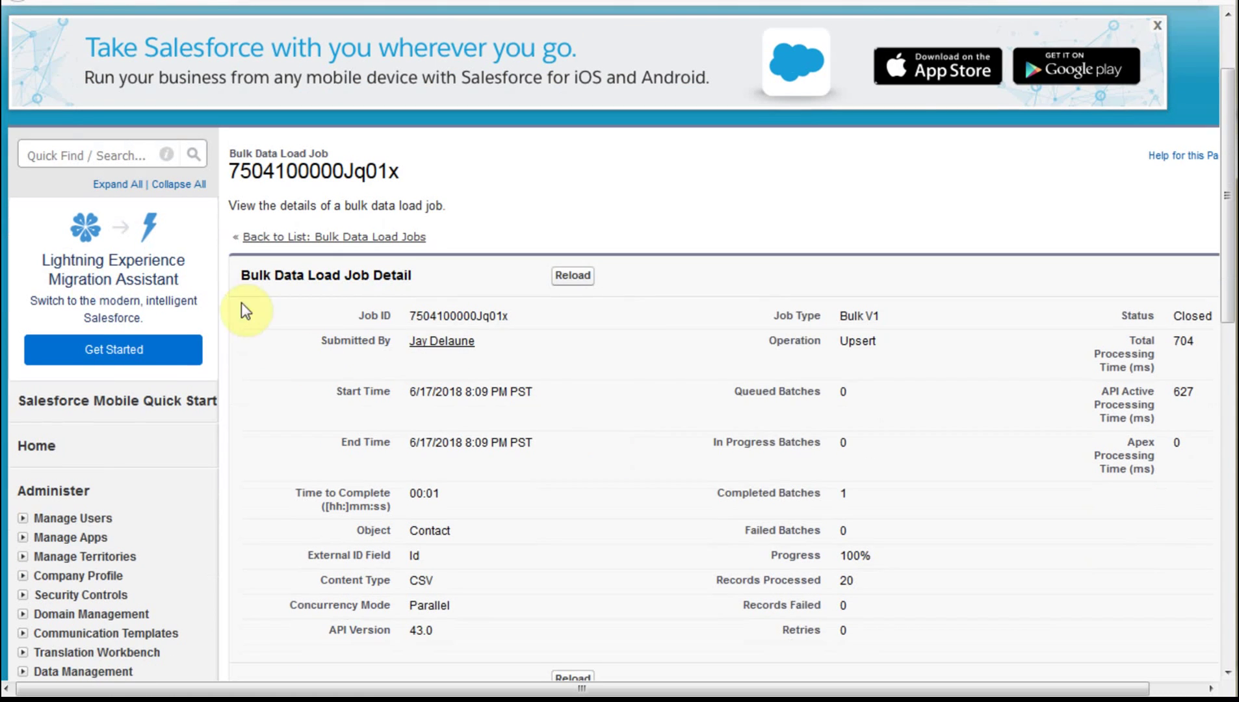
scroll(617, 401, "down", 3)
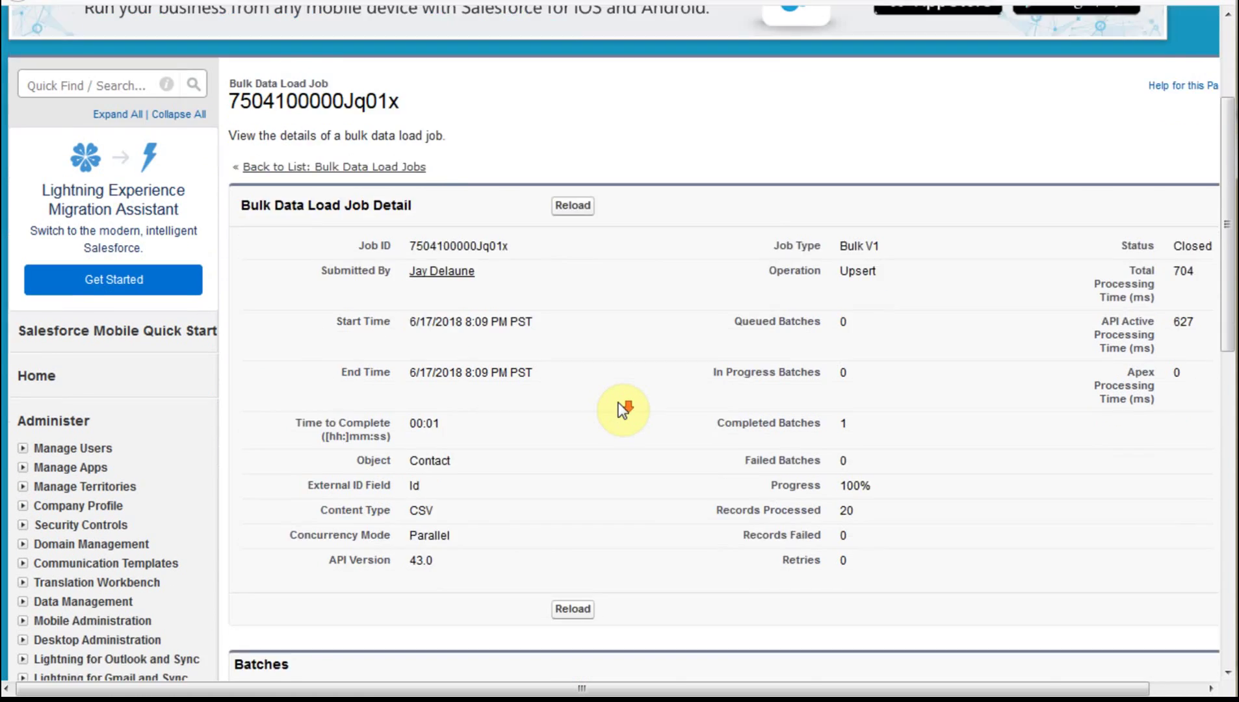
scroll(620, 410, "down", 3)
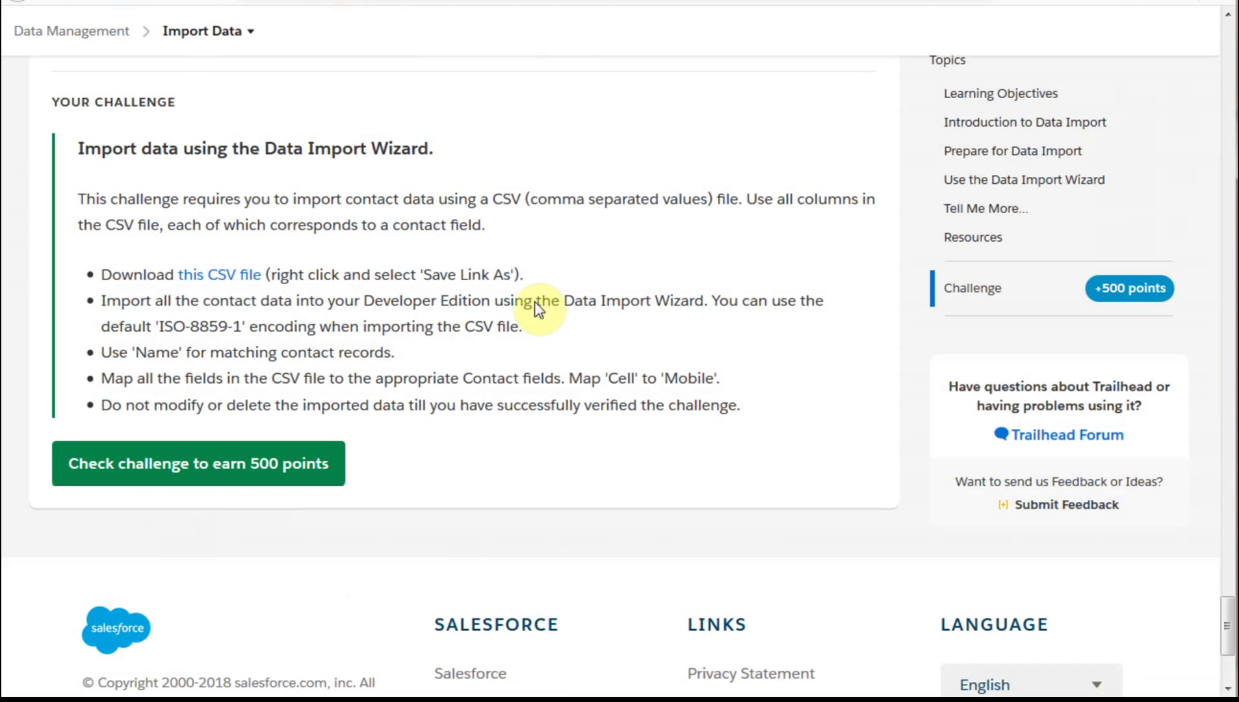
Step: Run the Trailhead Import Data challenge check for the 500 points
scroll(545, 299, "up", 3)
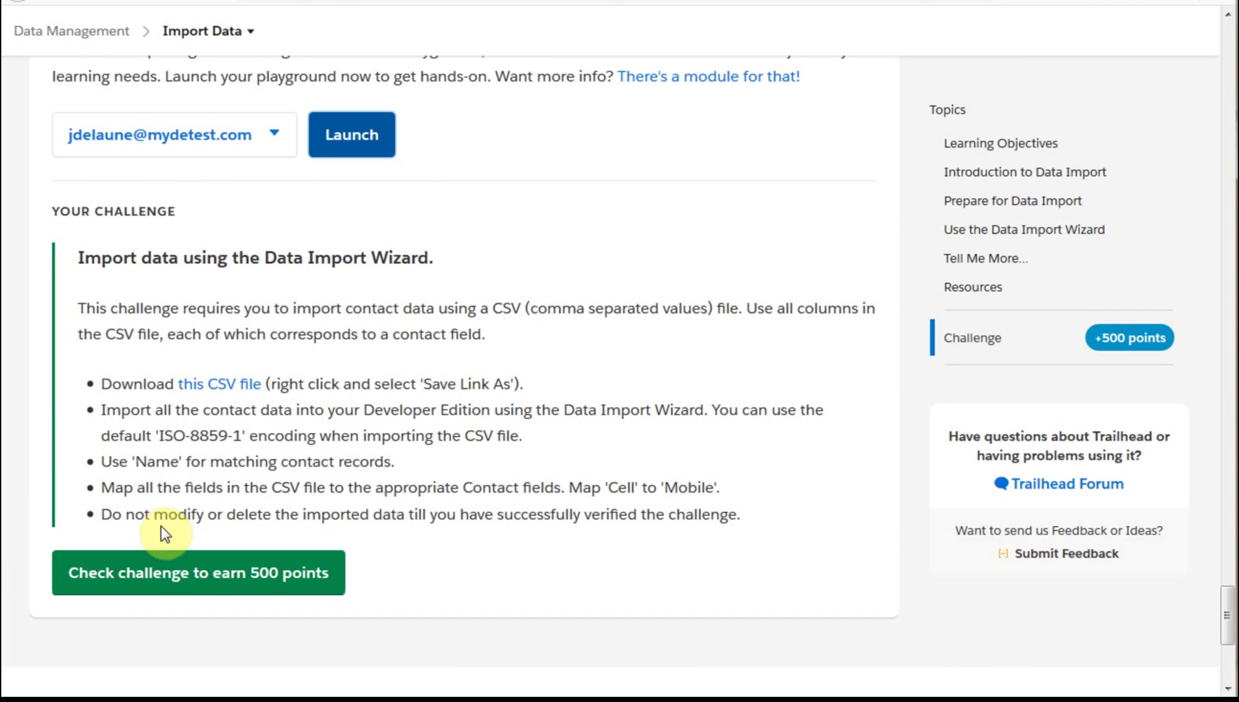
left_click(199, 582)
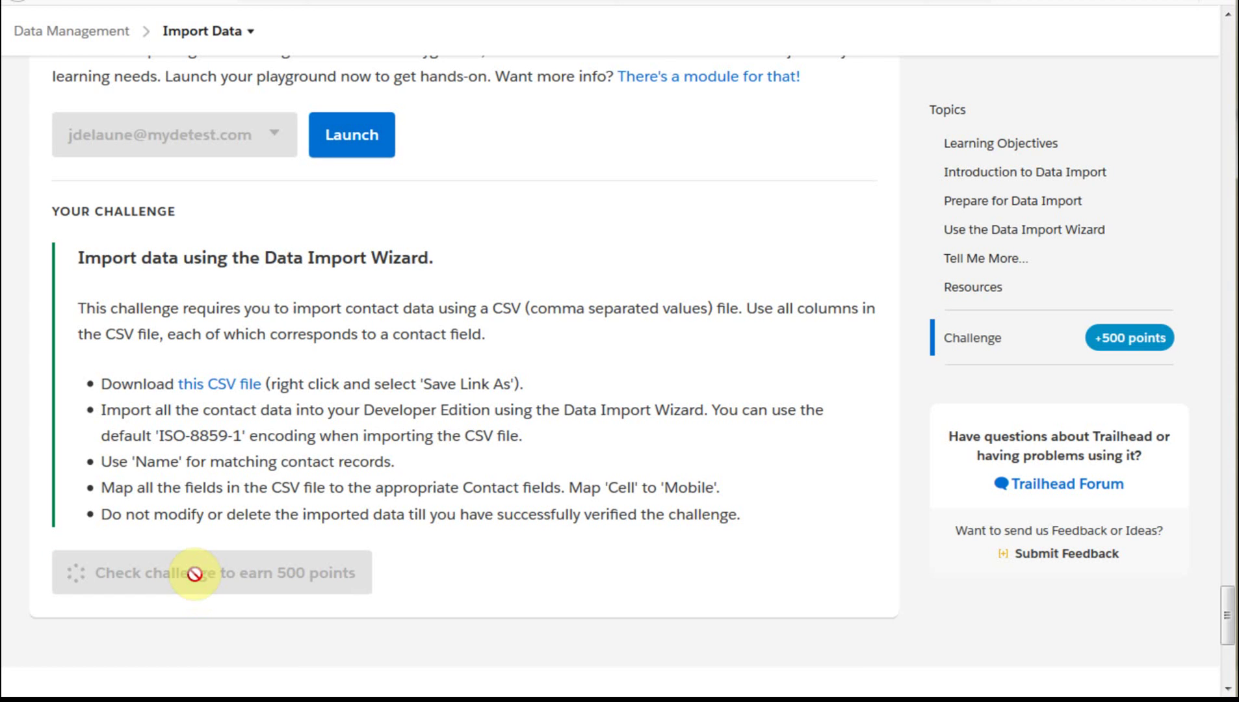